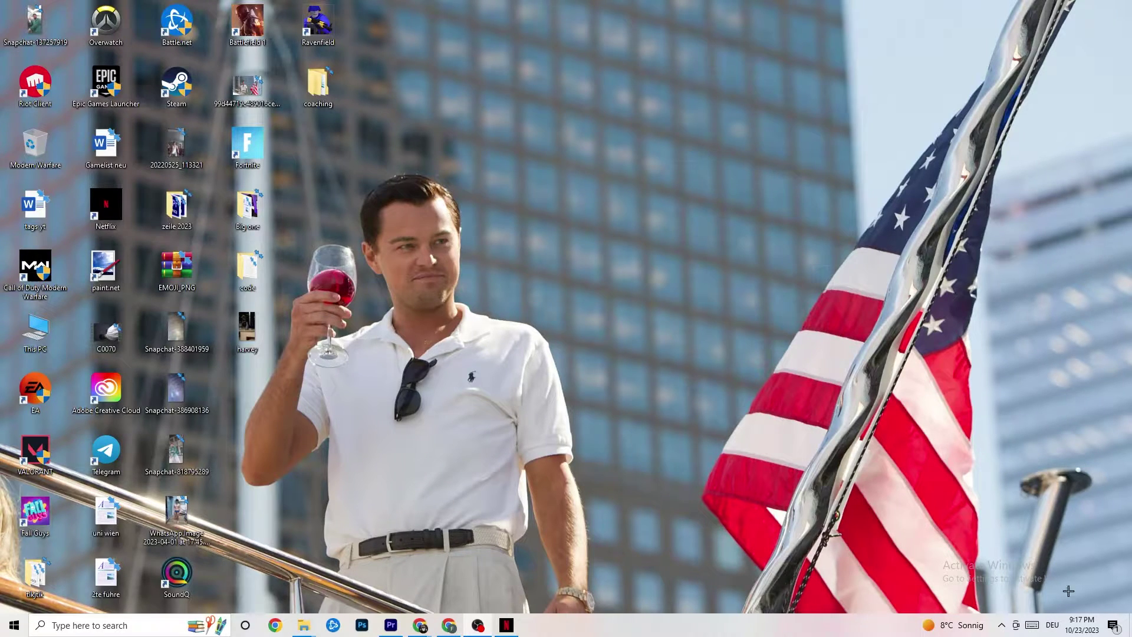
- Open the Windows display settings and check the available color profiles
left_click(2, 632)
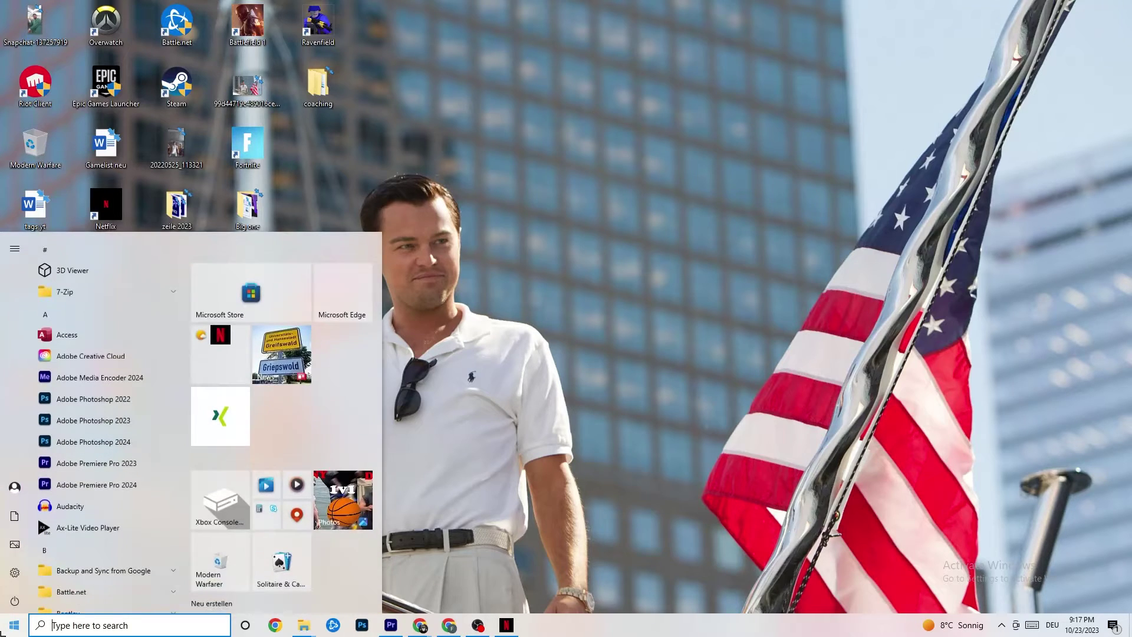
left_click(18, 575)
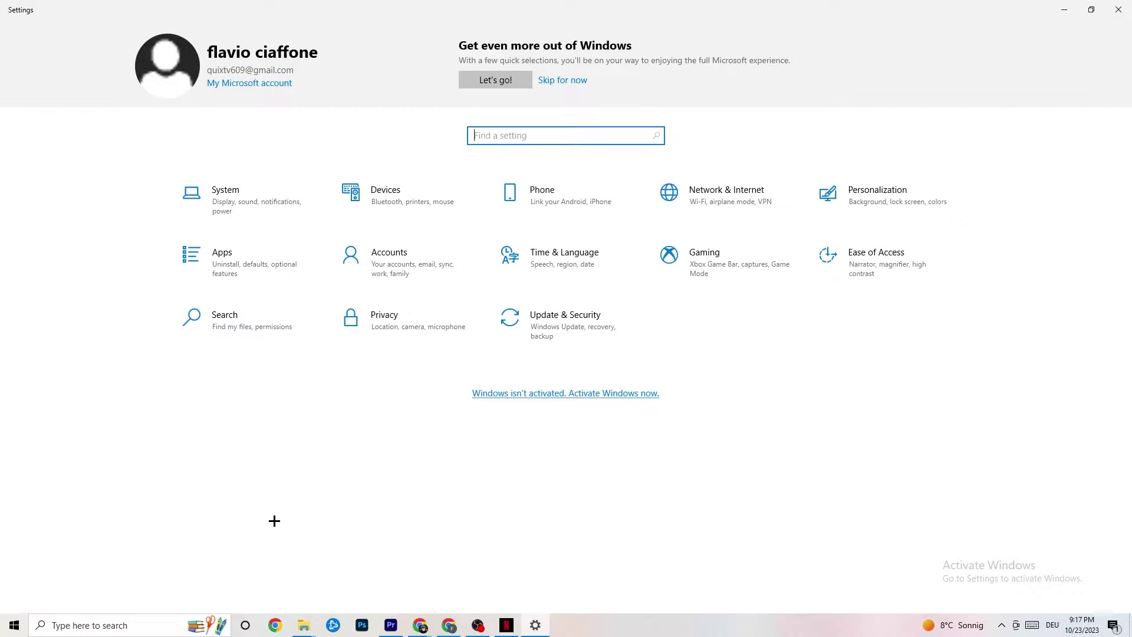
left_click(245, 207)
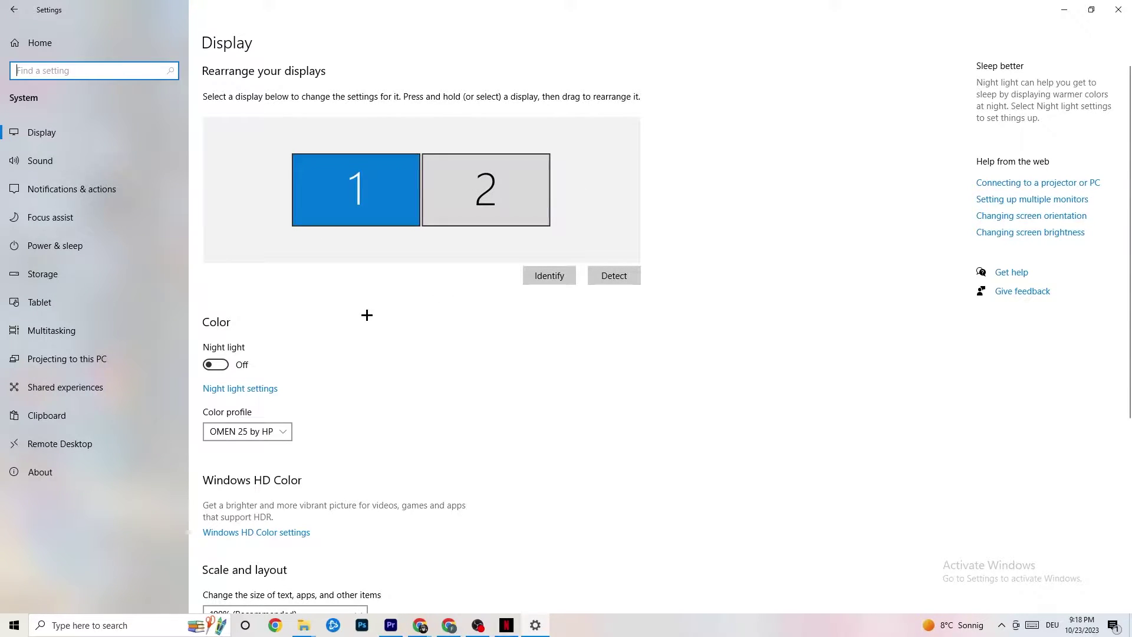
scroll(354, 230, "down", 5)
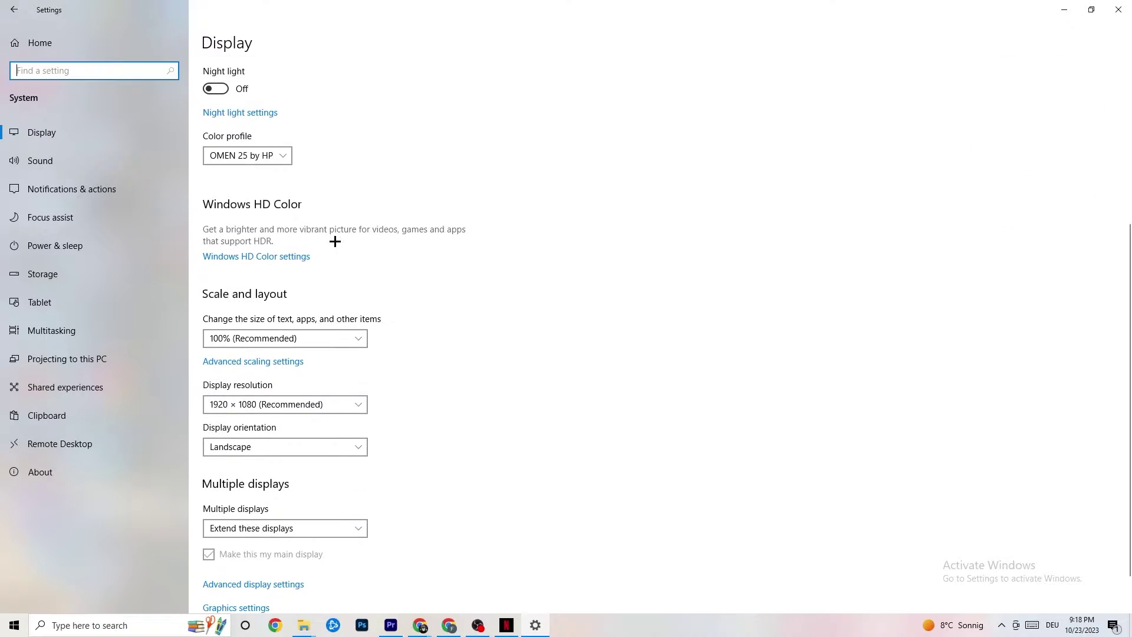
left_click(283, 155)
left_click(318, 143)
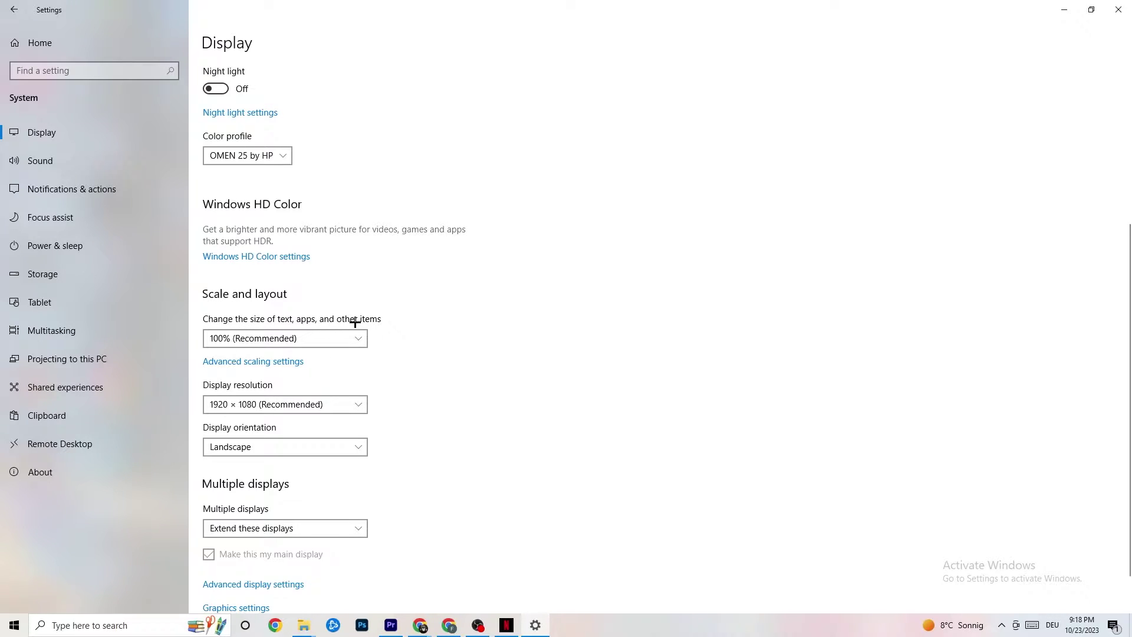
- Review the text and app scaling choices and the available display resolutions
left_click(347, 338)
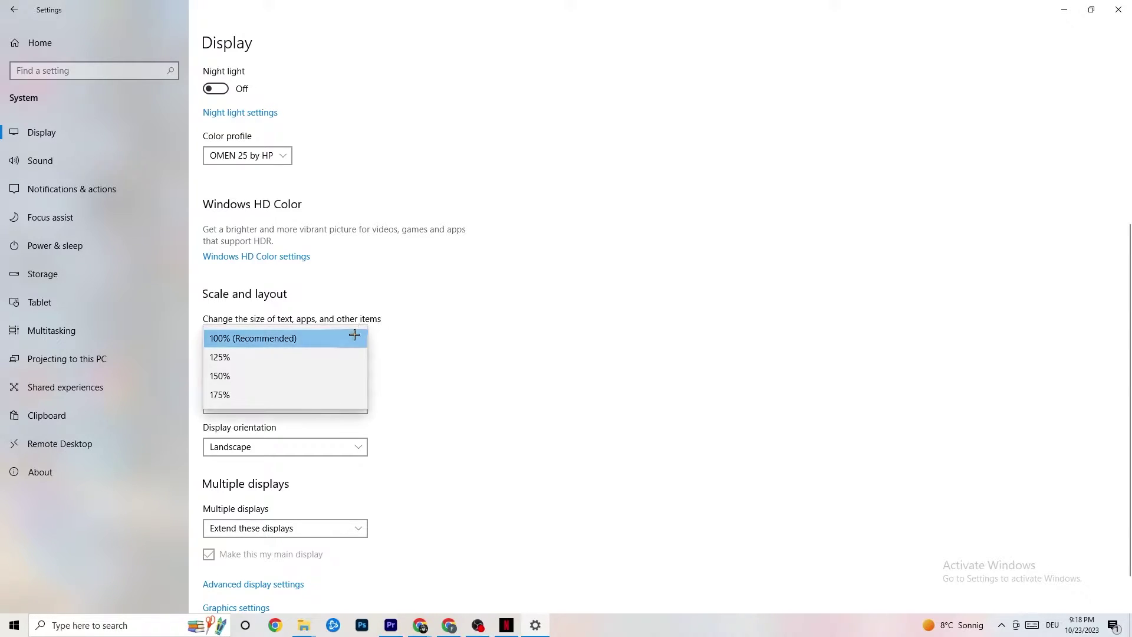
left_click(484, 289)
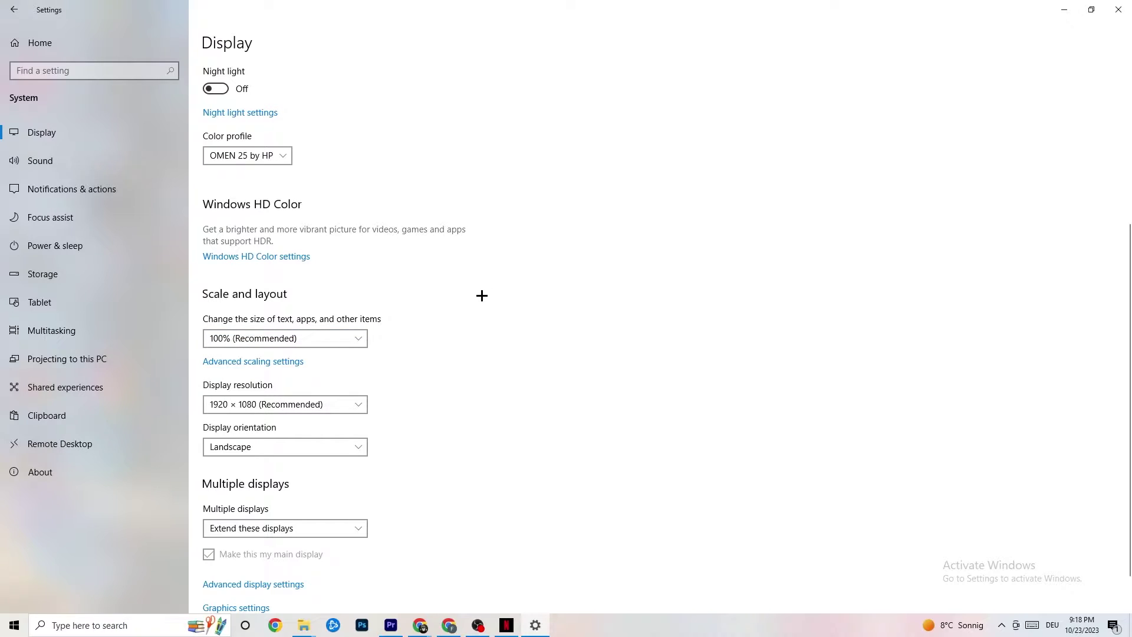
left_click(301, 408)
left_click(301, 408)
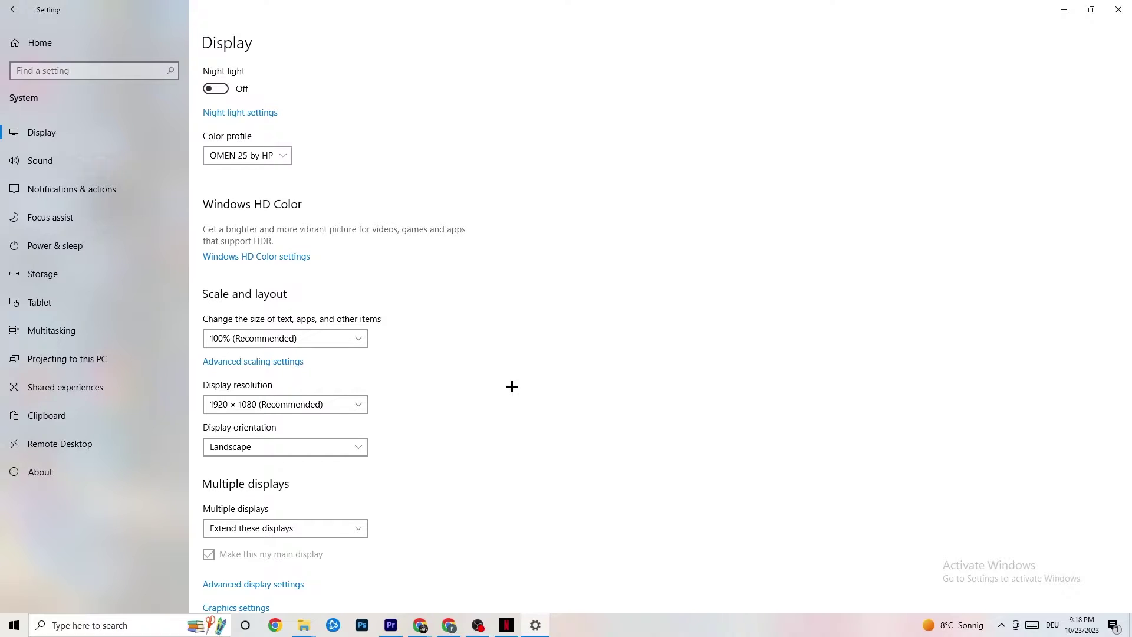
left_click(353, 404)
left_click(468, 377)
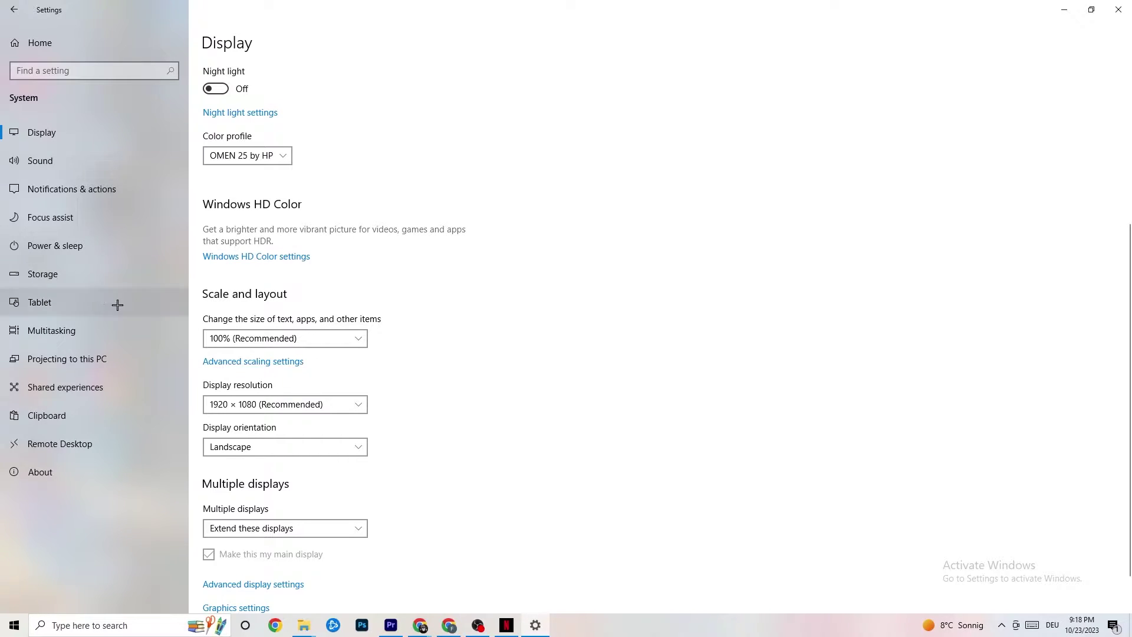
- In the Storage Sense configuration, set recycle bin files to delete after 14 days and check the run frequency choices
left_click(73, 283)
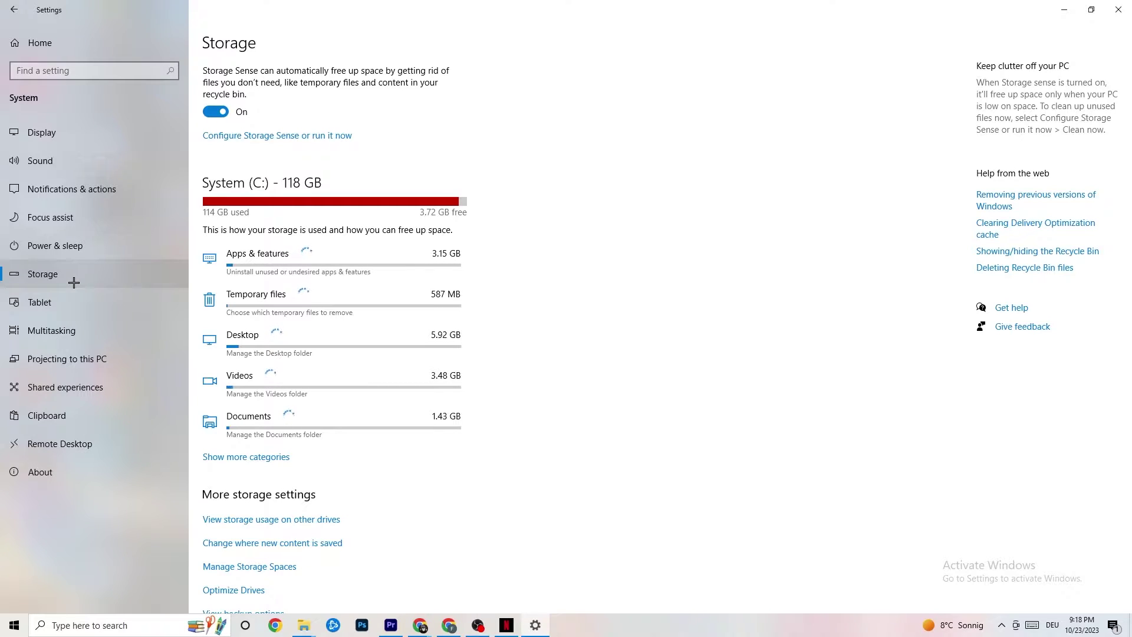
left_click(326, 137)
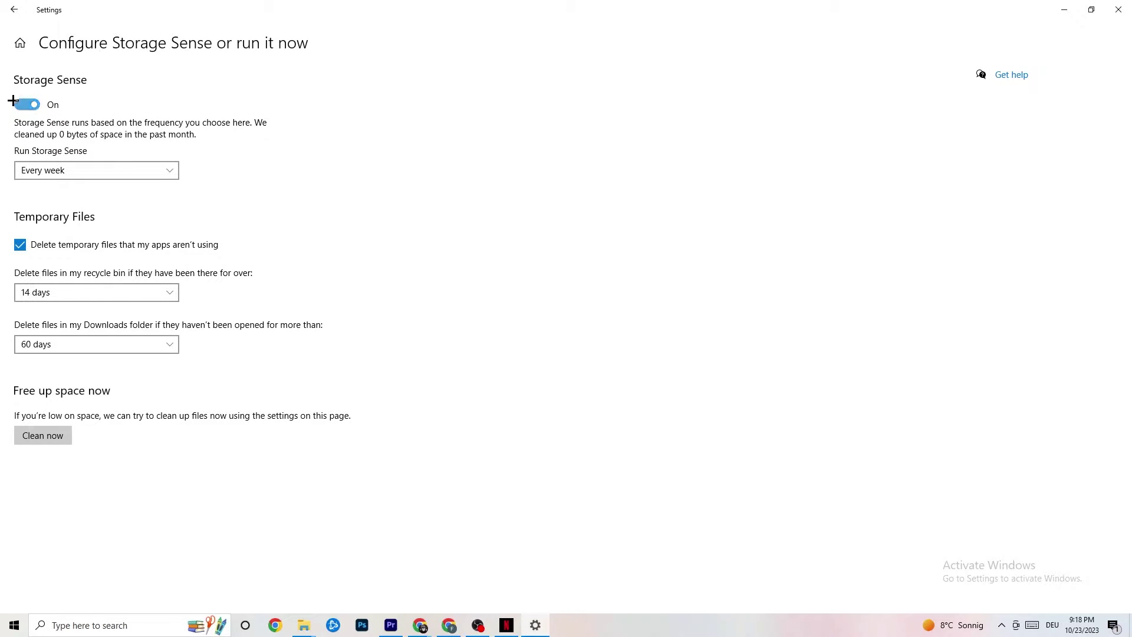
left_click(63, 292)
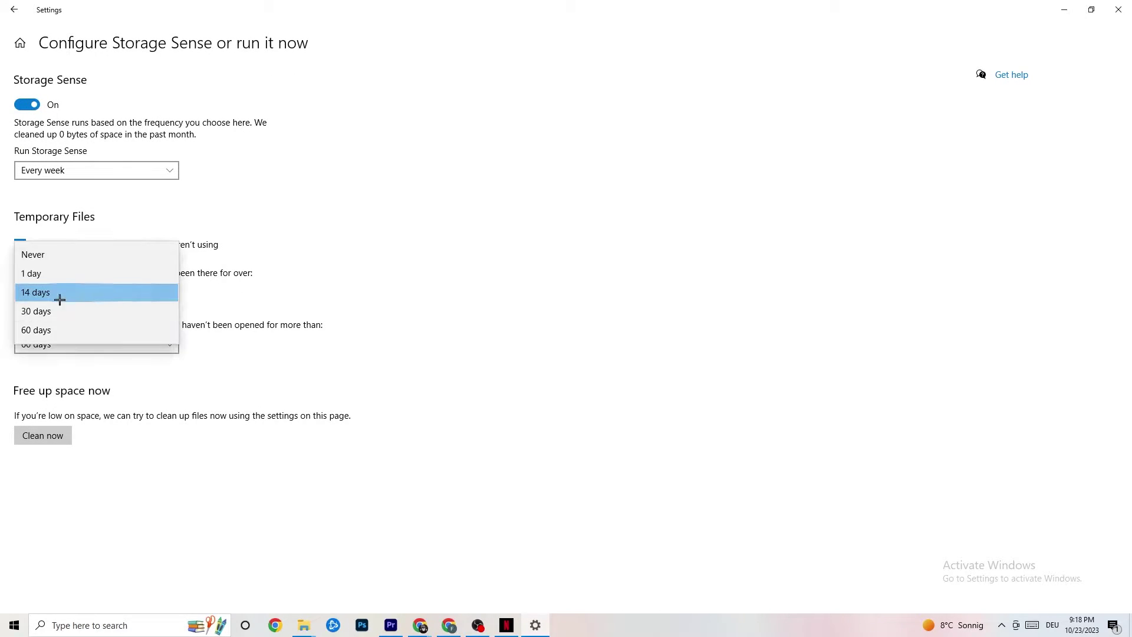
left_click(61, 292)
left_click(107, 168)
left_click(298, 153)
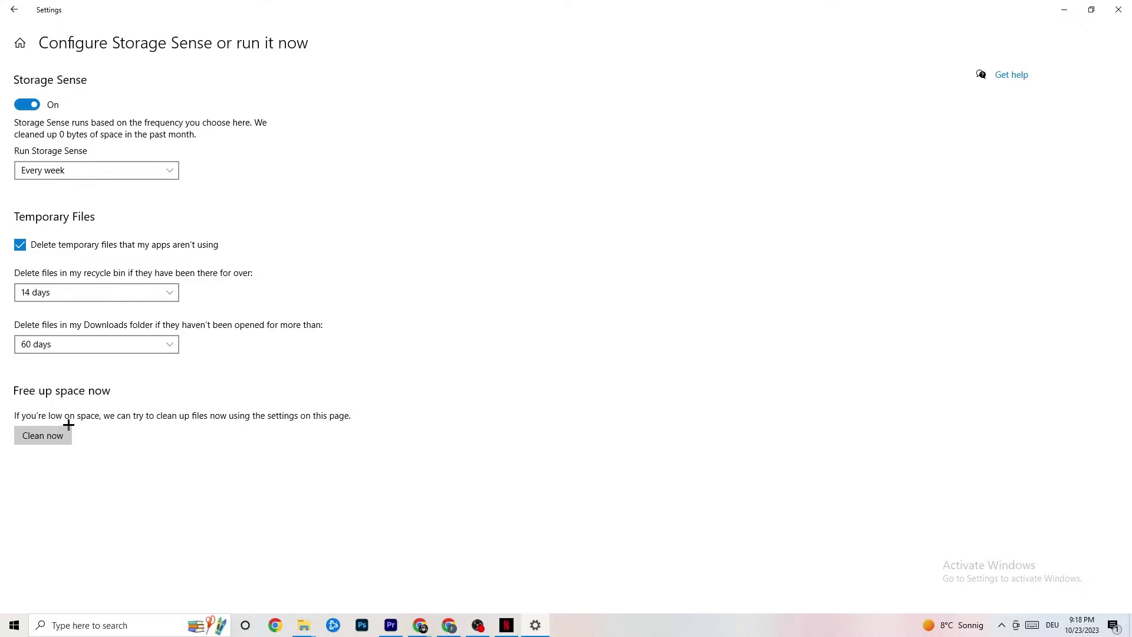
- Open the additional power settings from Power & sleep, review the power plans, and return to the Settings home page
left_click(10, 5)
left_click(10, 4)
left_click(247, 195)
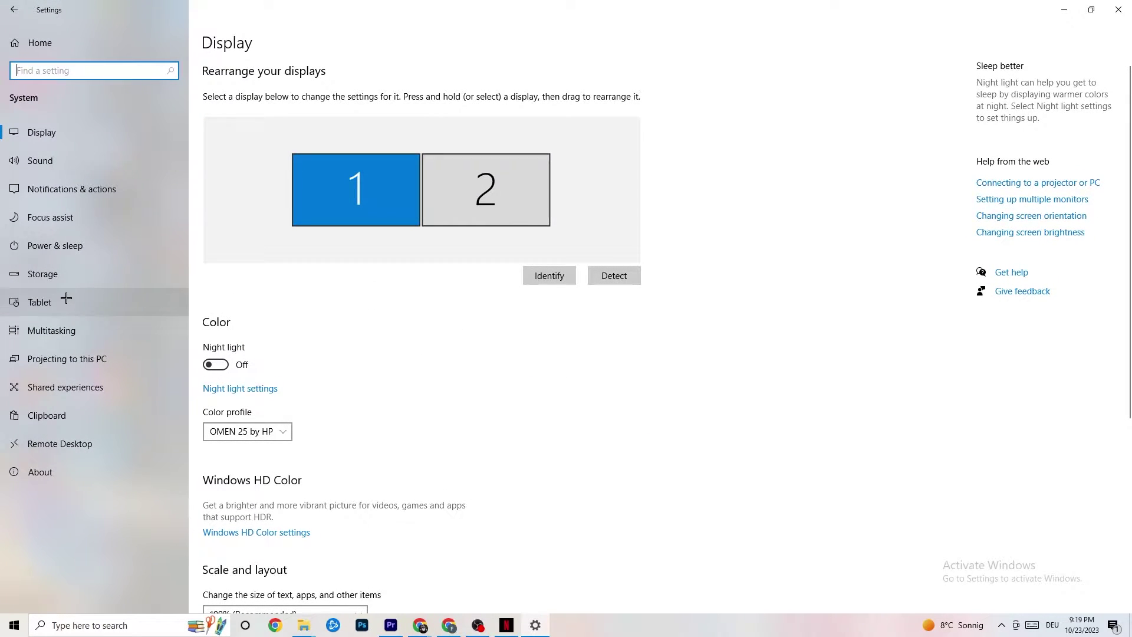
left_click(43, 242)
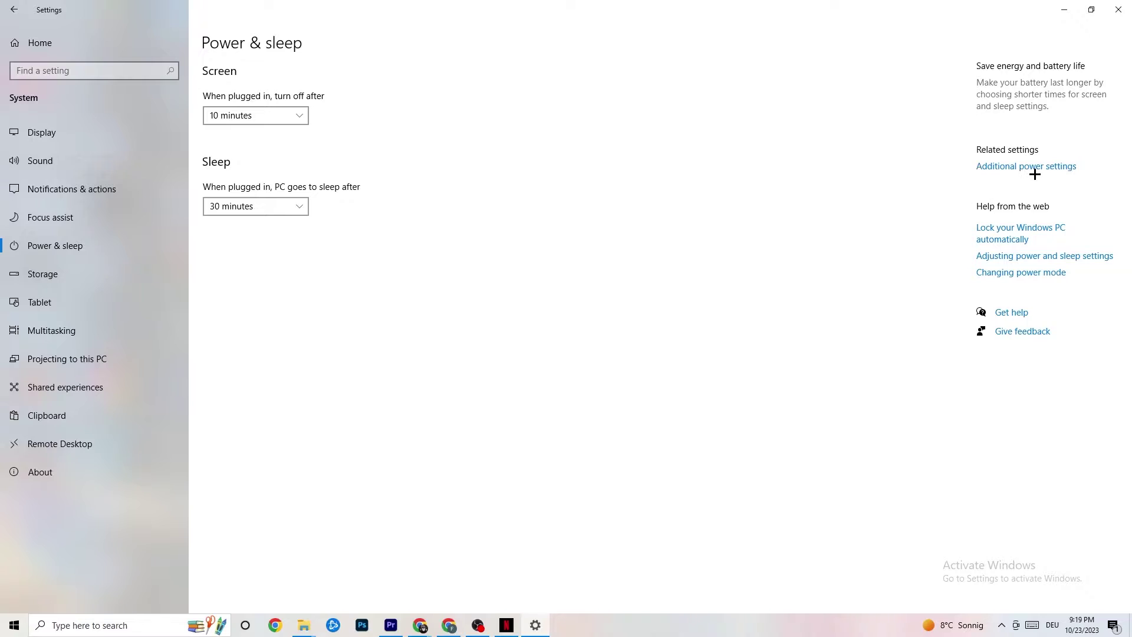
left_click(1015, 163)
left_click_drag(454, 121, 620, 63)
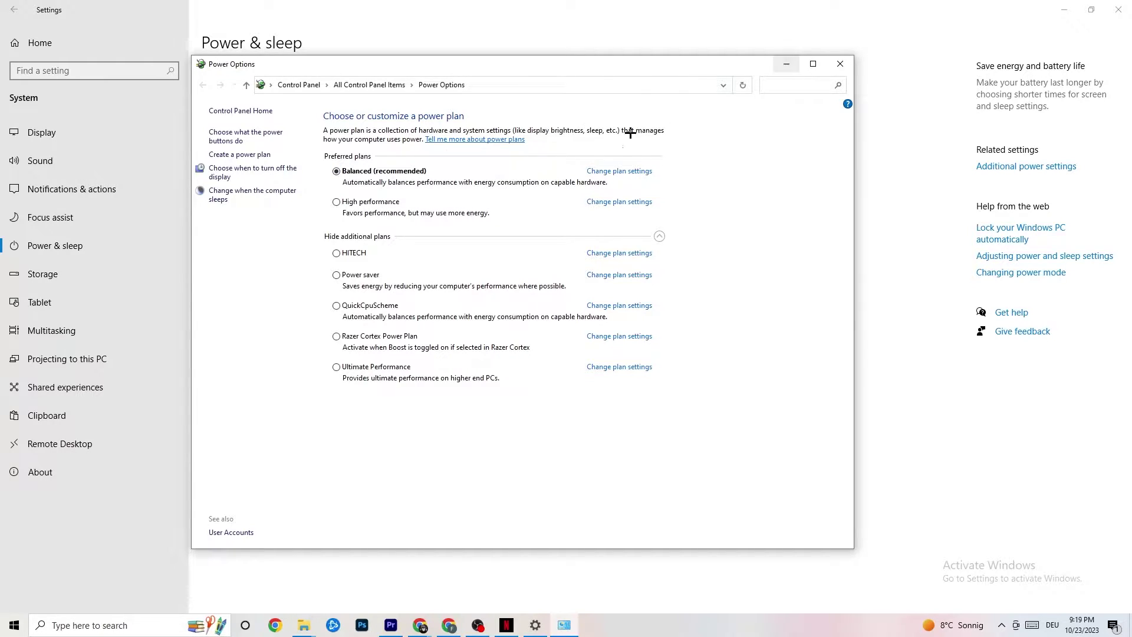
left_click(842, 65)
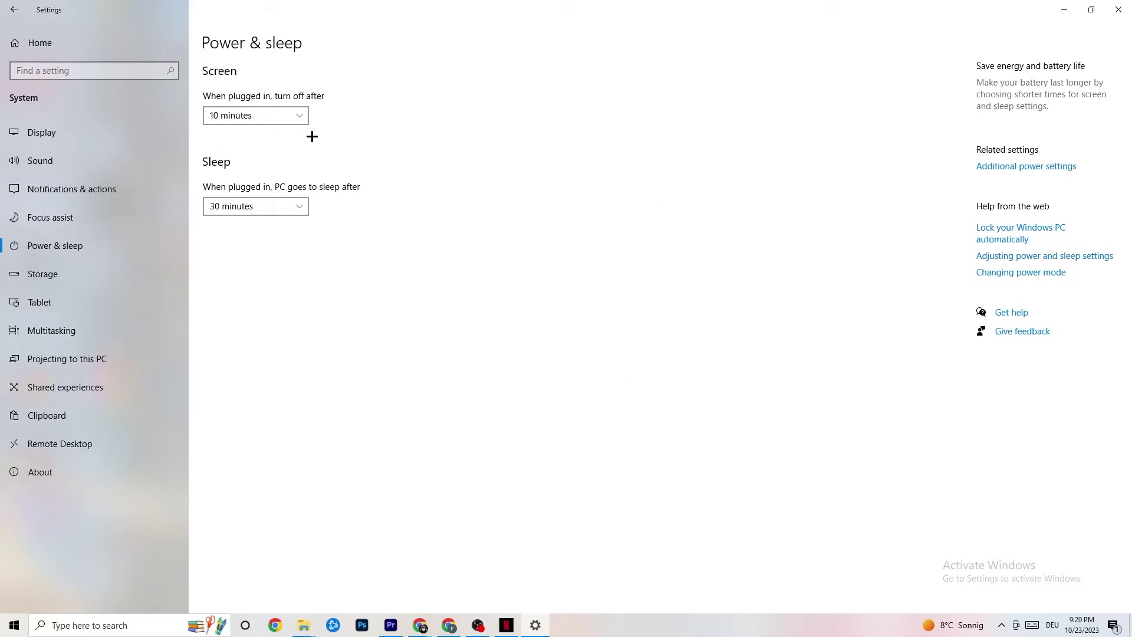
left_click(19, 8)
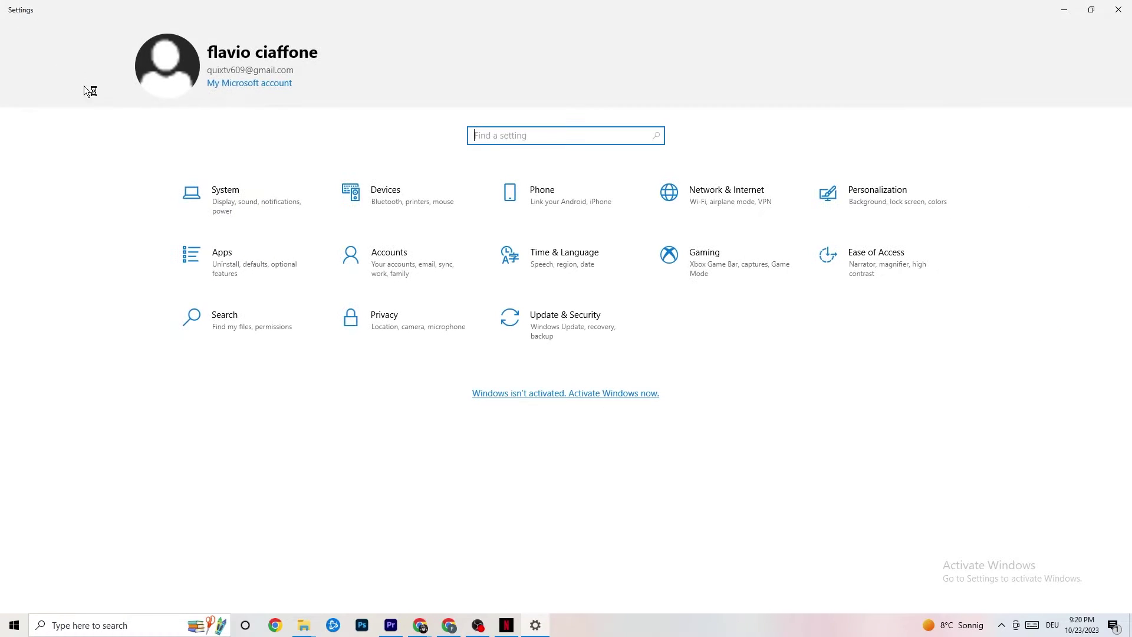
- Review the Xbox Game Bar, Captures and Game Mode pages of the gaming settings
left_click(714, 278)
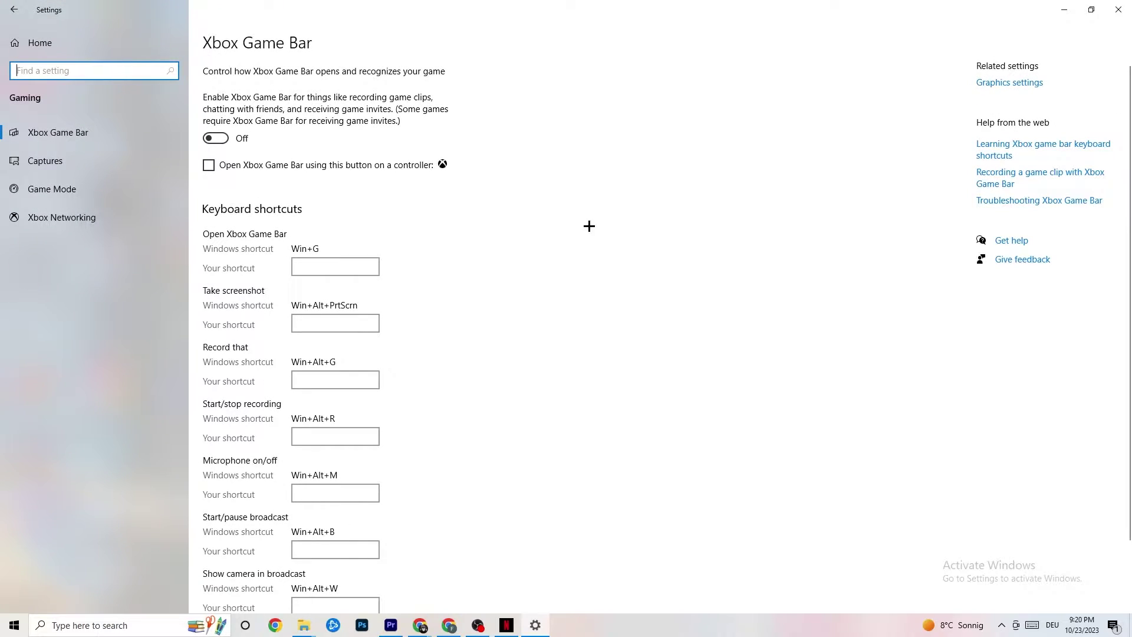
scroll(405, 270, "down", 2)
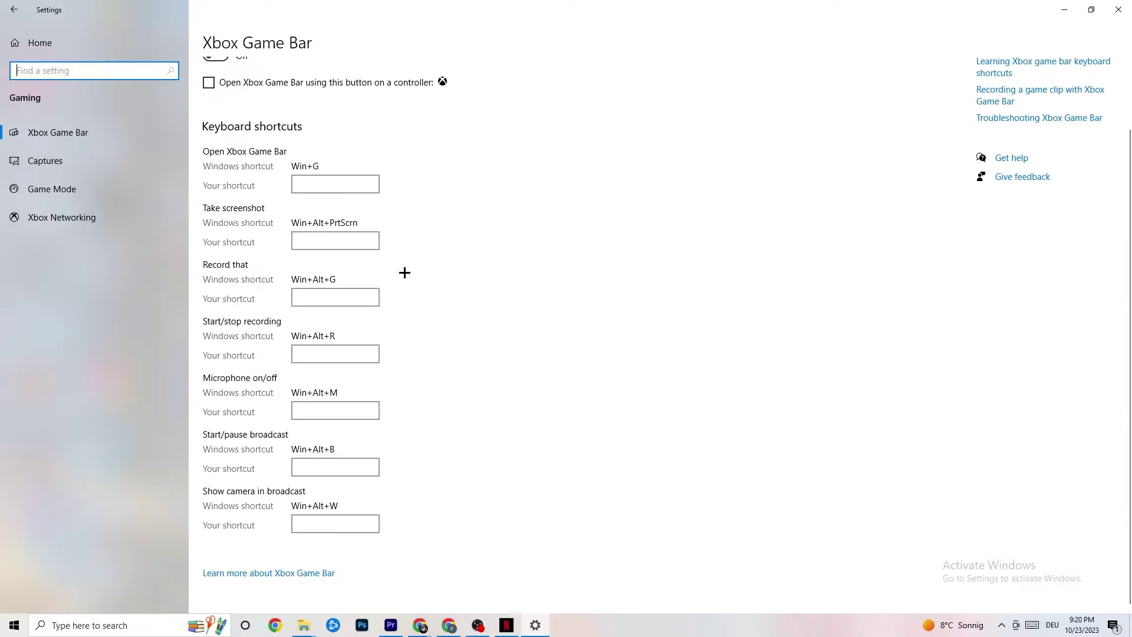
scroll(239, 201, "up", 2)
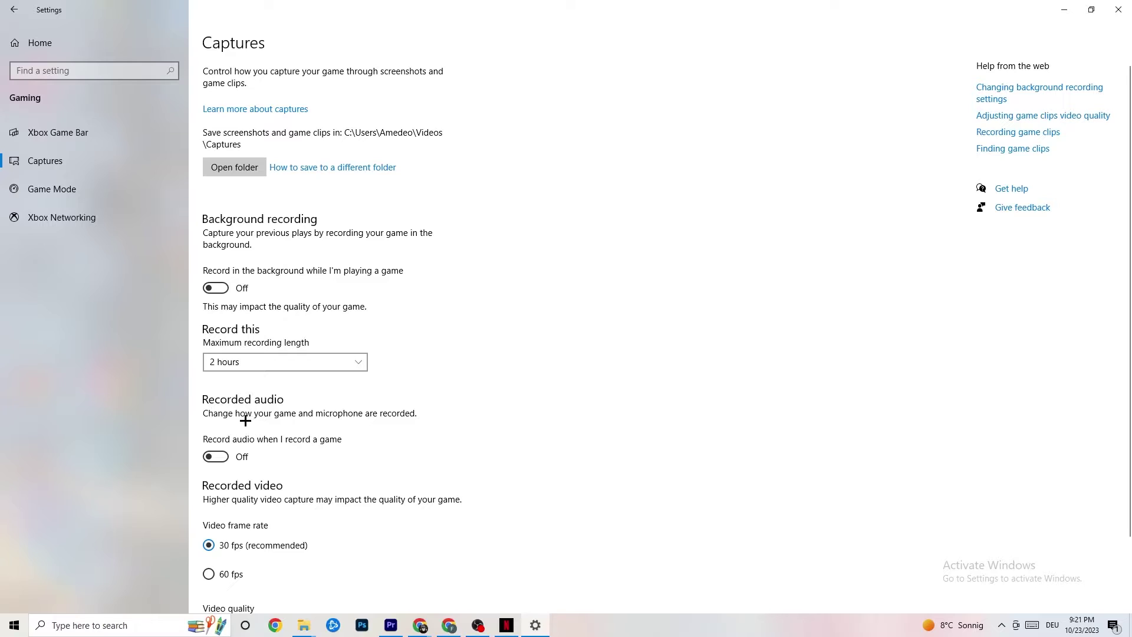
scroll(292, 404, "down", 3)
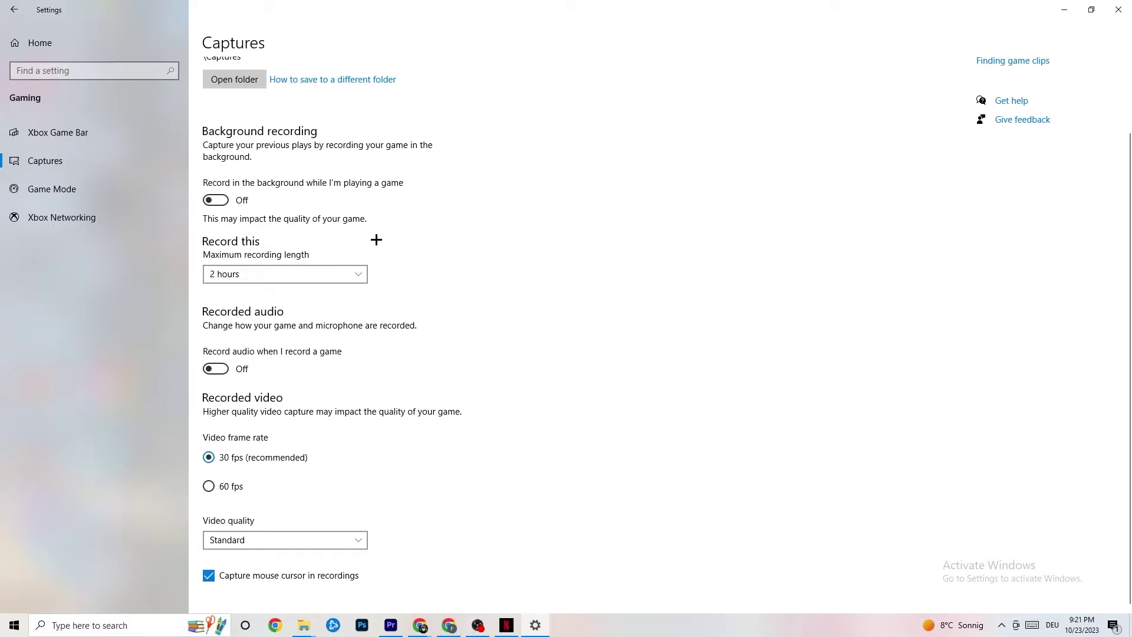
left_click(86, 195)
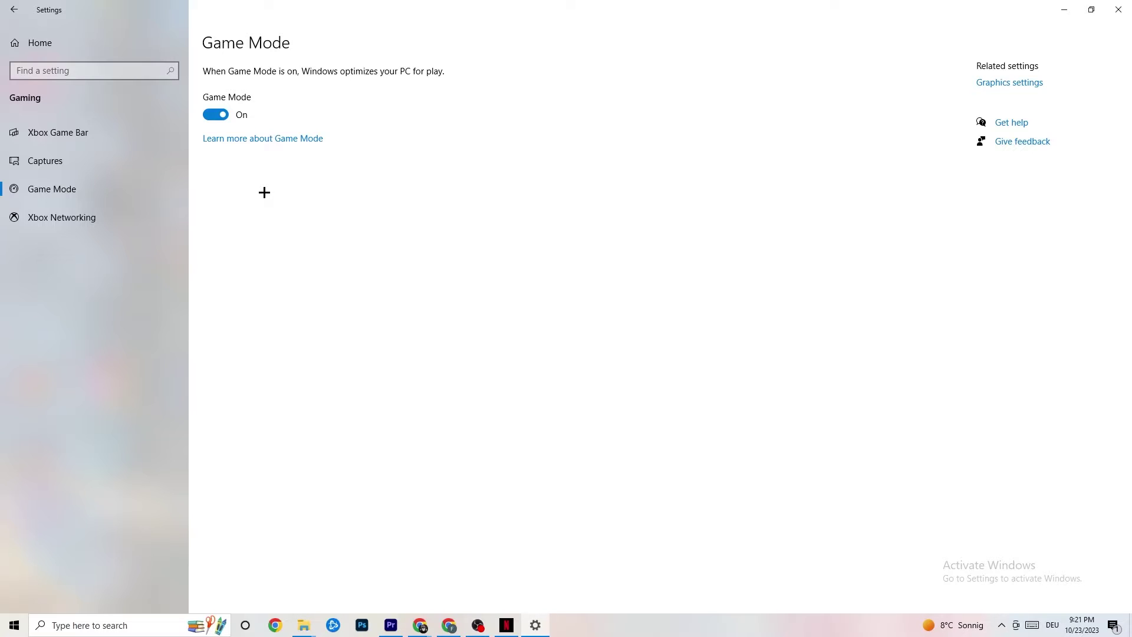
left_click(17, 10)
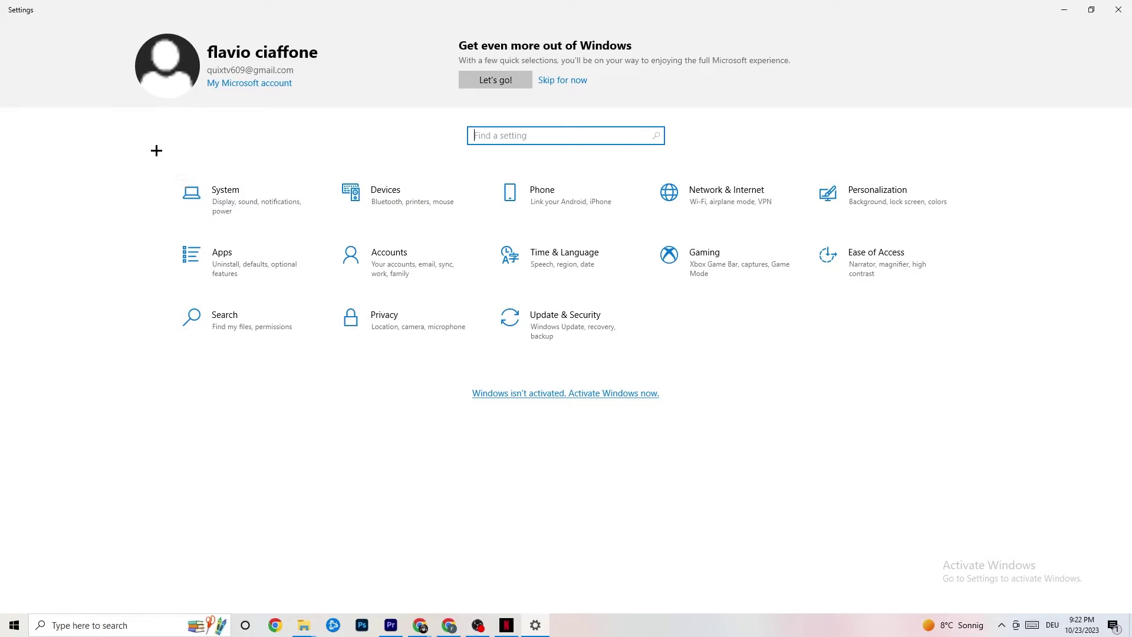
- Review the Windows Update and Troubleshoot pages under Update & Security, and close Settings
left_click(586, 334)
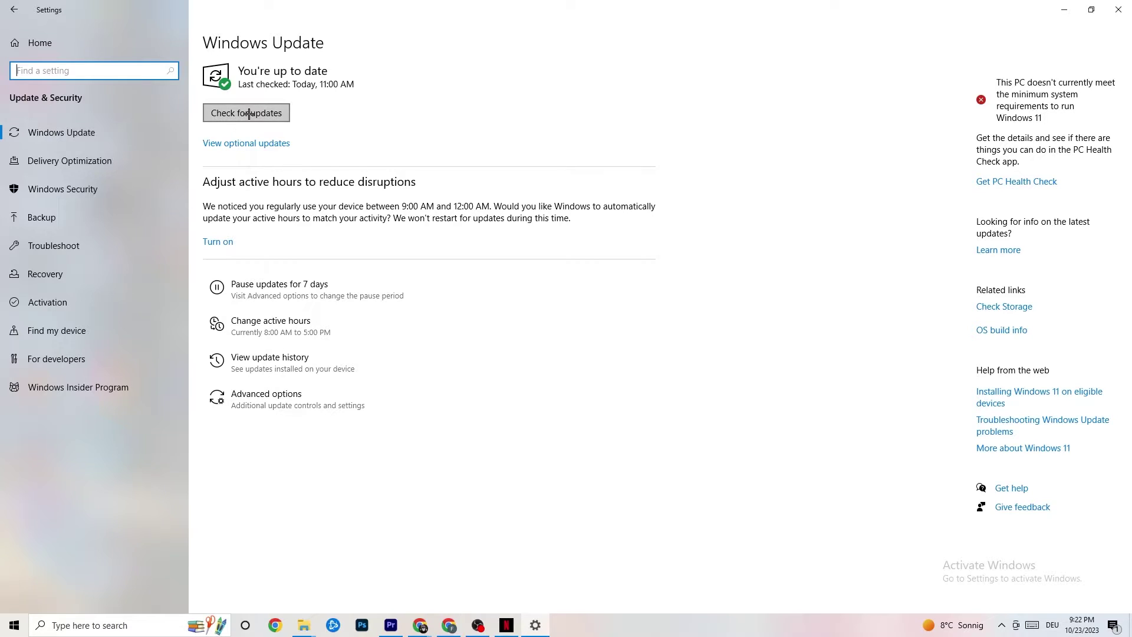
left_click(342, 85)
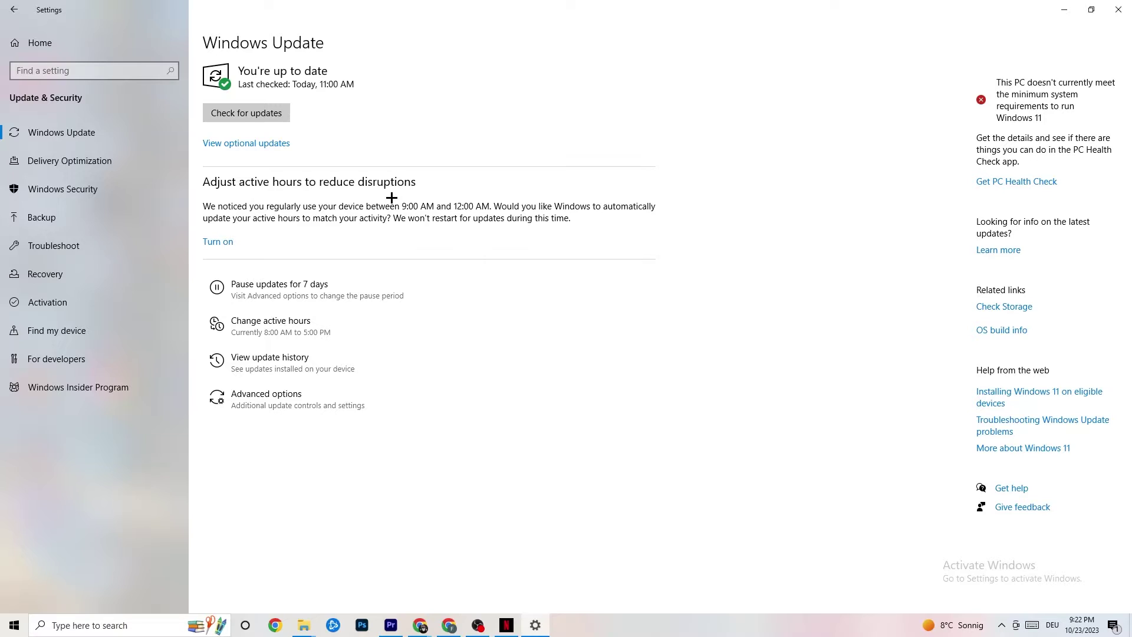
left_click(91, 246)
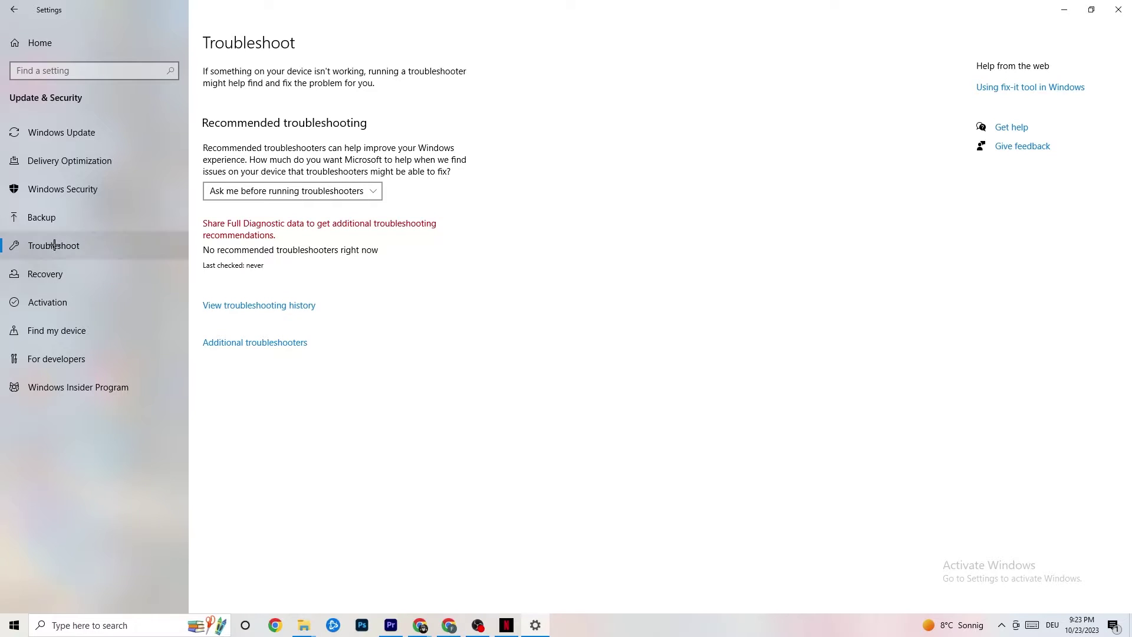
left_click(1116, 5)
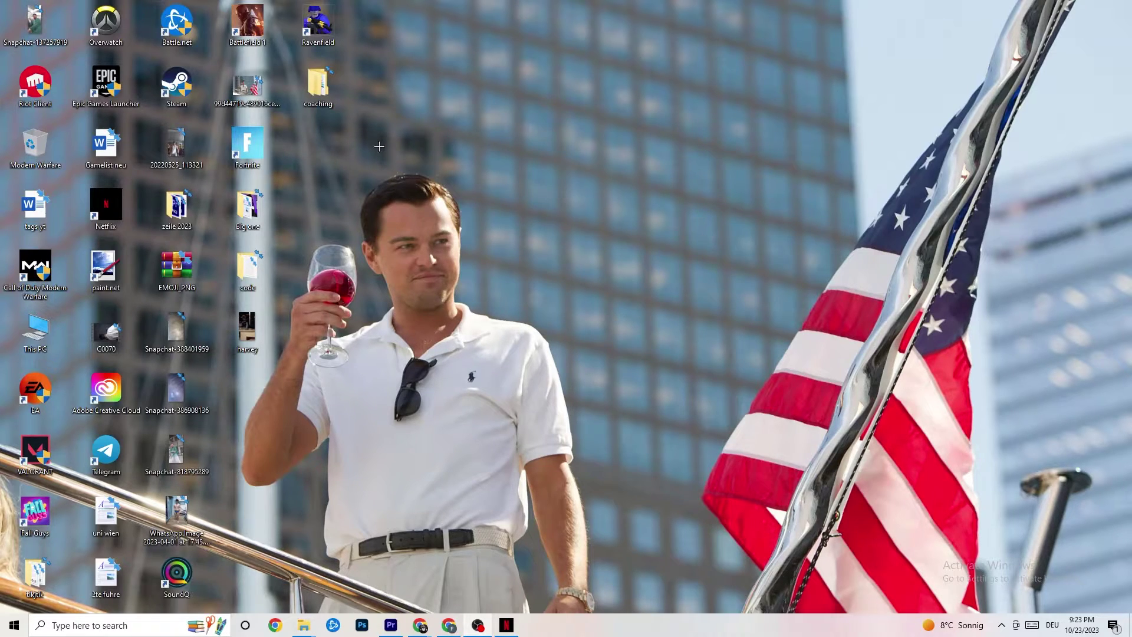
- Move the Steam shortcut to an empty area of the desktop and run it as administrator
left_click_drag(185, 89, 610, 214)
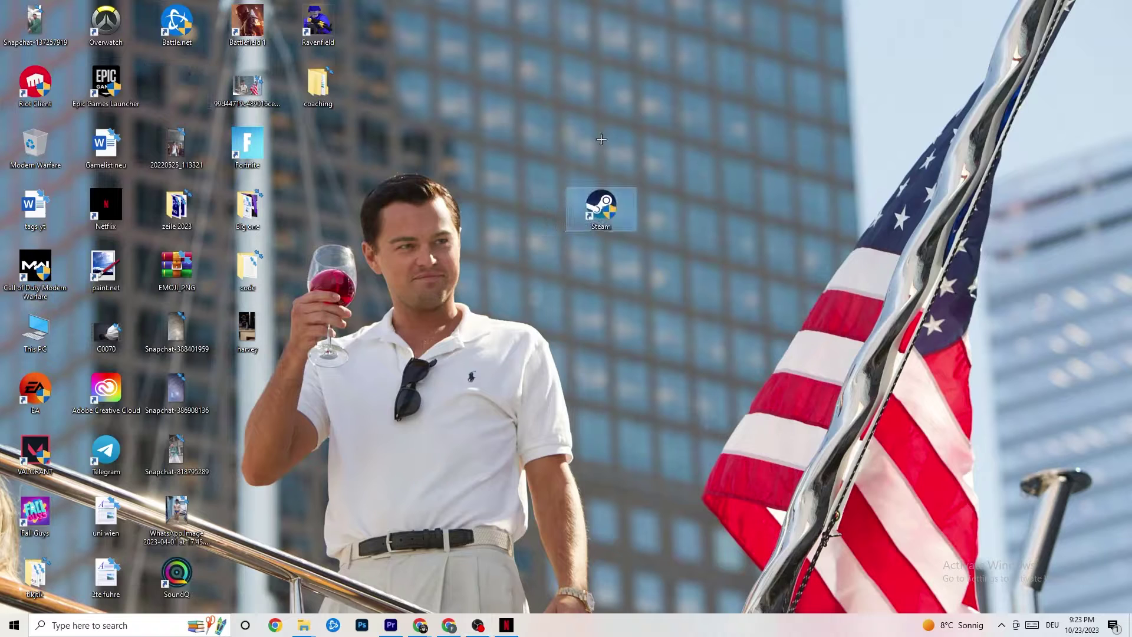
right_click(601, 214)
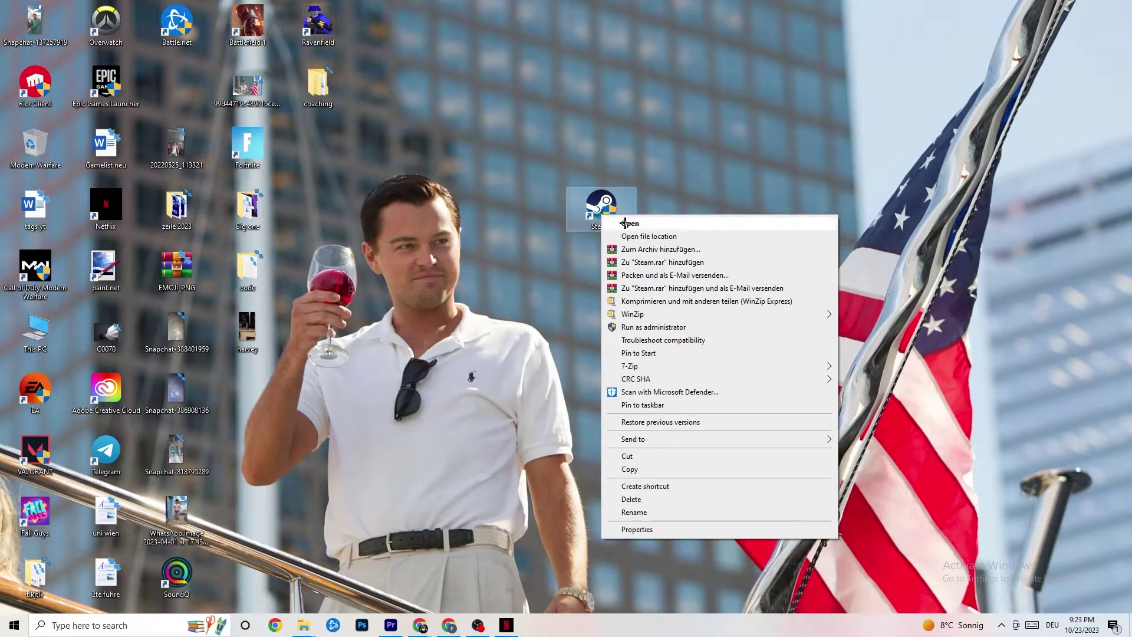
left_click(639, 326)
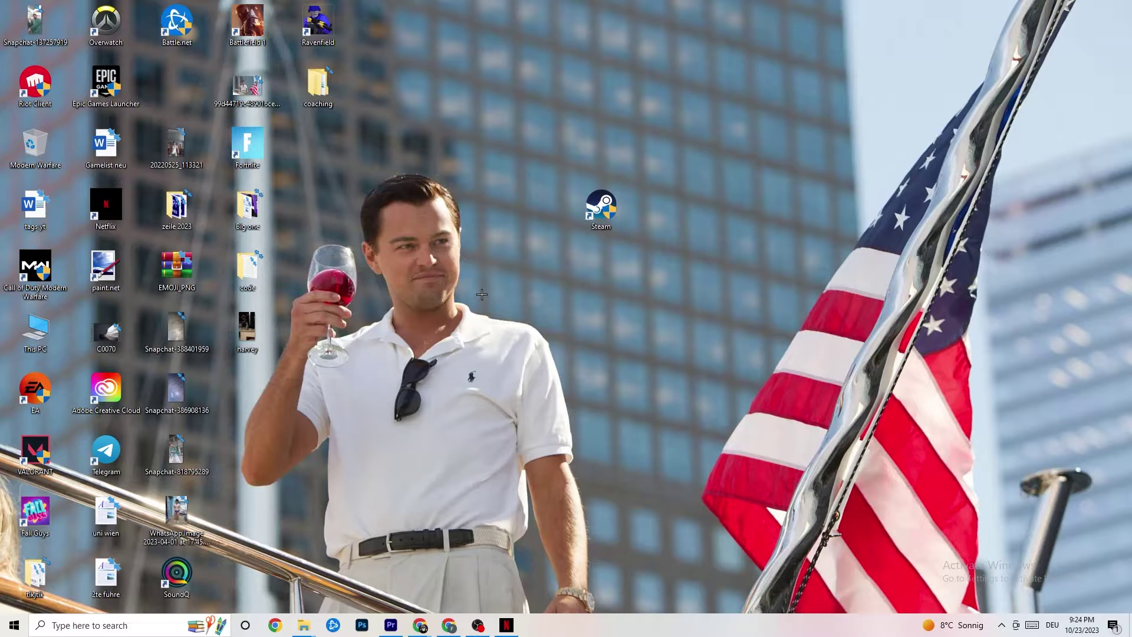
- Move the Steam shortcut slightly, review its compatibility settings and the available compatibility modes in its properties, and accept the dialog
left_click_drag(592, 211, 521, 211)
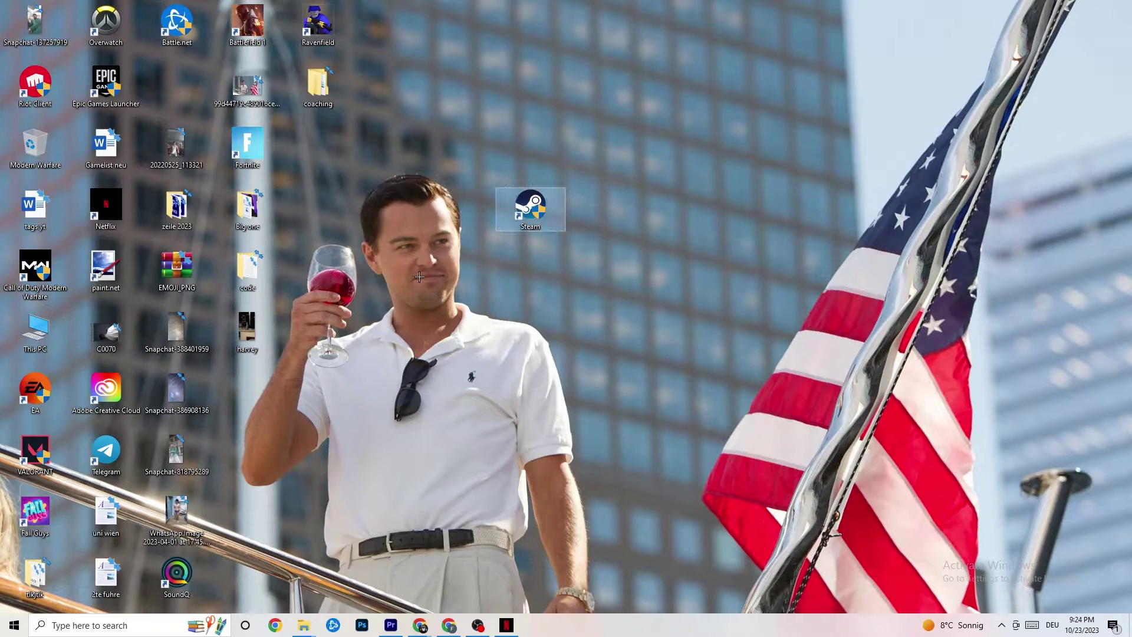
right_click(521, 211)
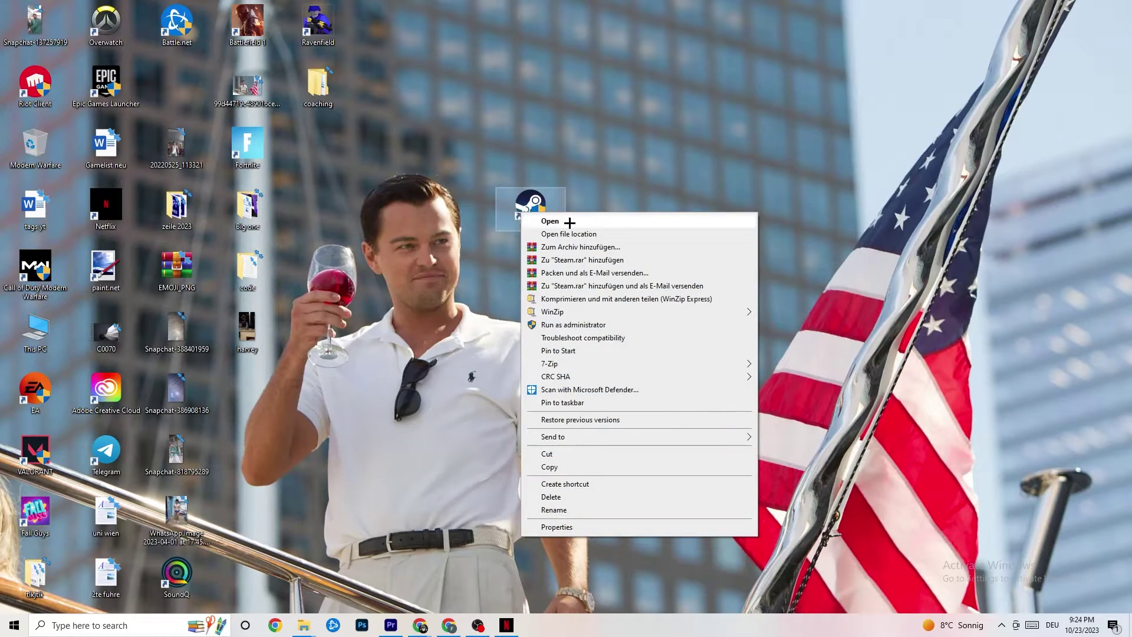
left_click(583, 530)
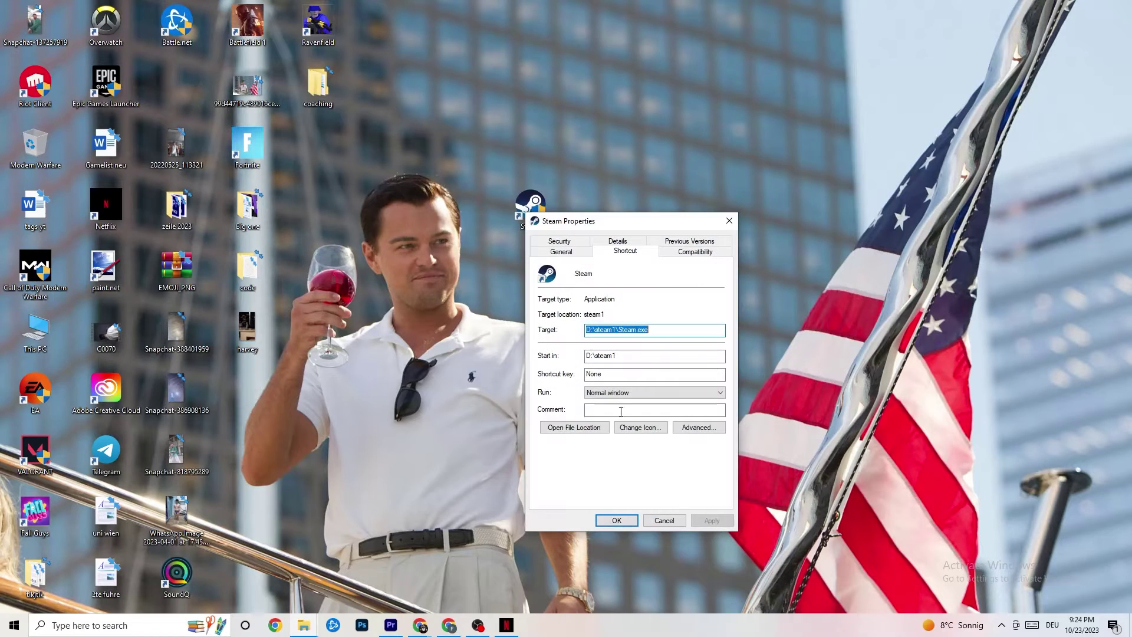
left_click_drag(609, 209, 452, 52)
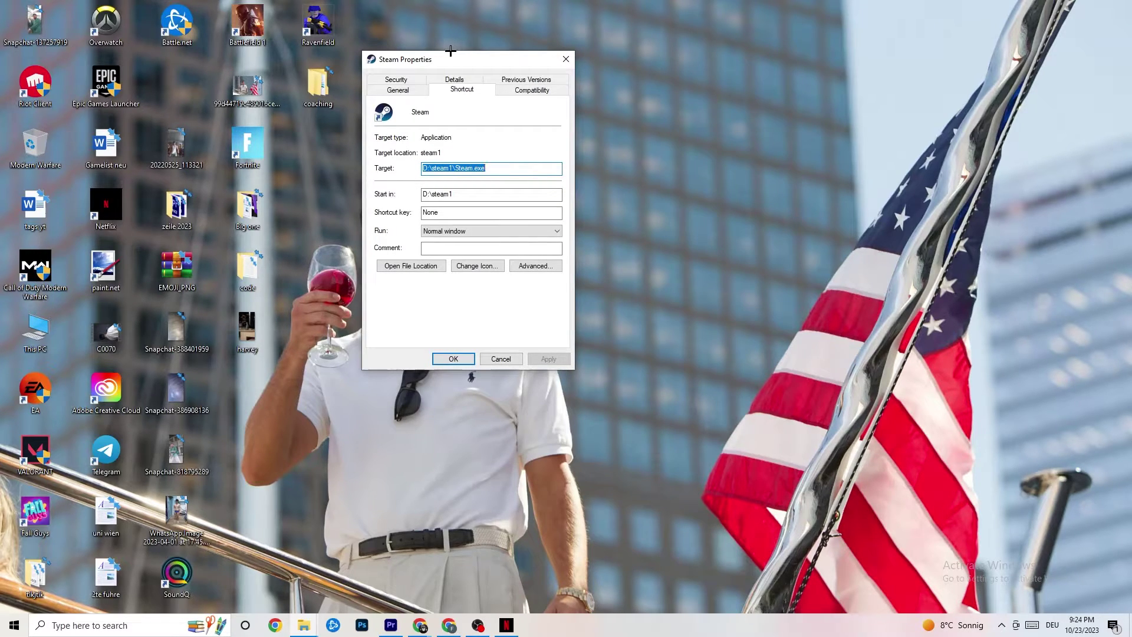
left_click(516, 90)
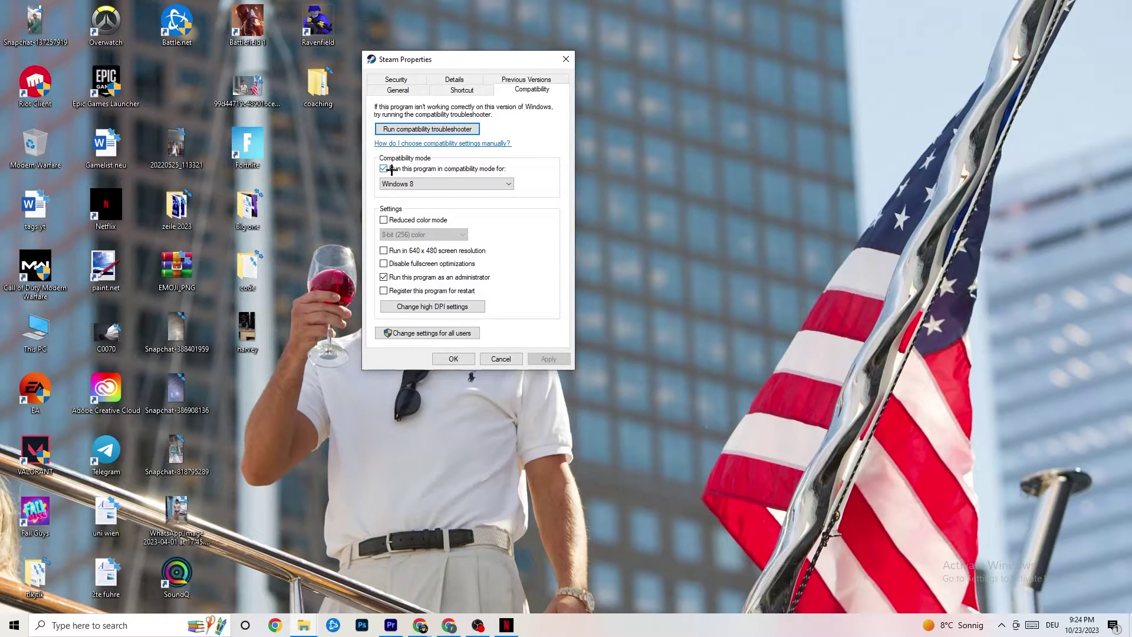
left_click(487, 183)
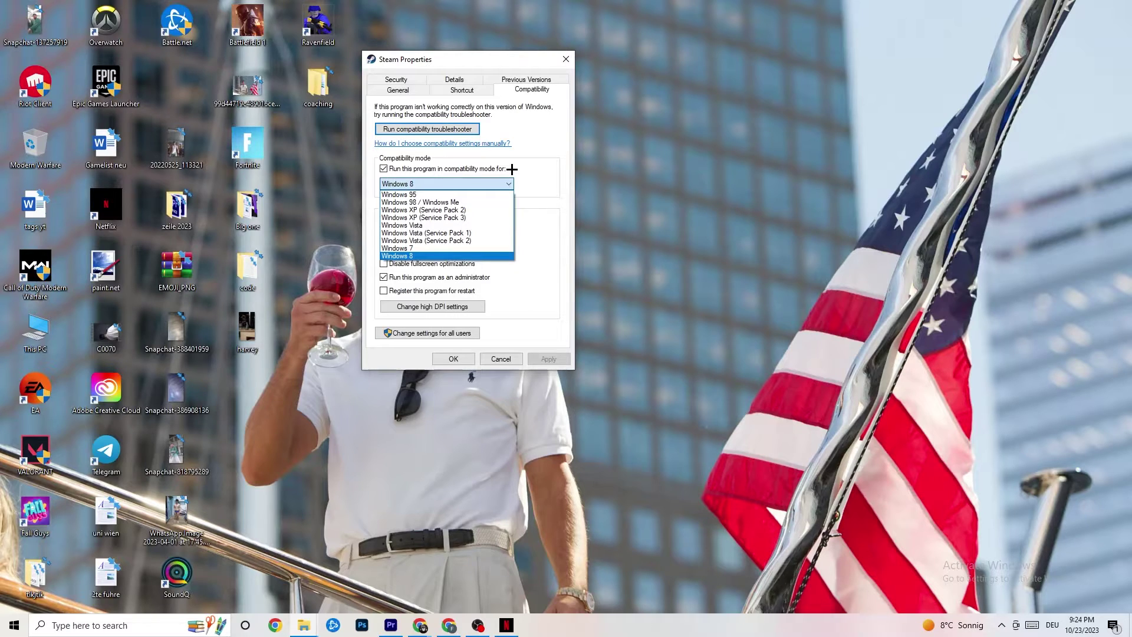
left_click(514, 168)
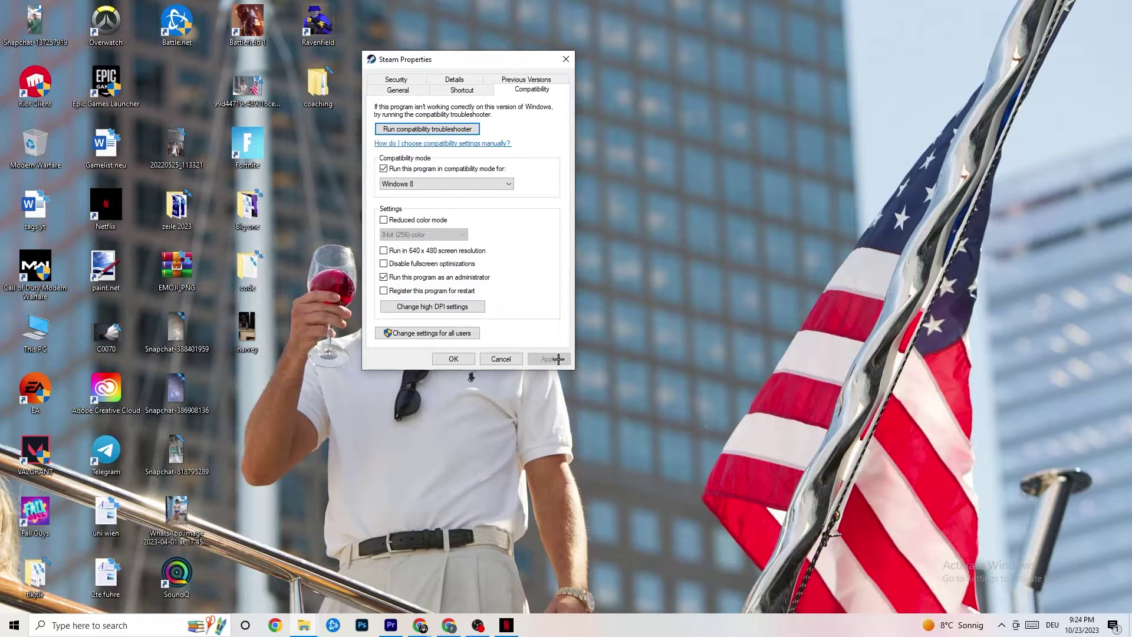
left_click(452, 358)
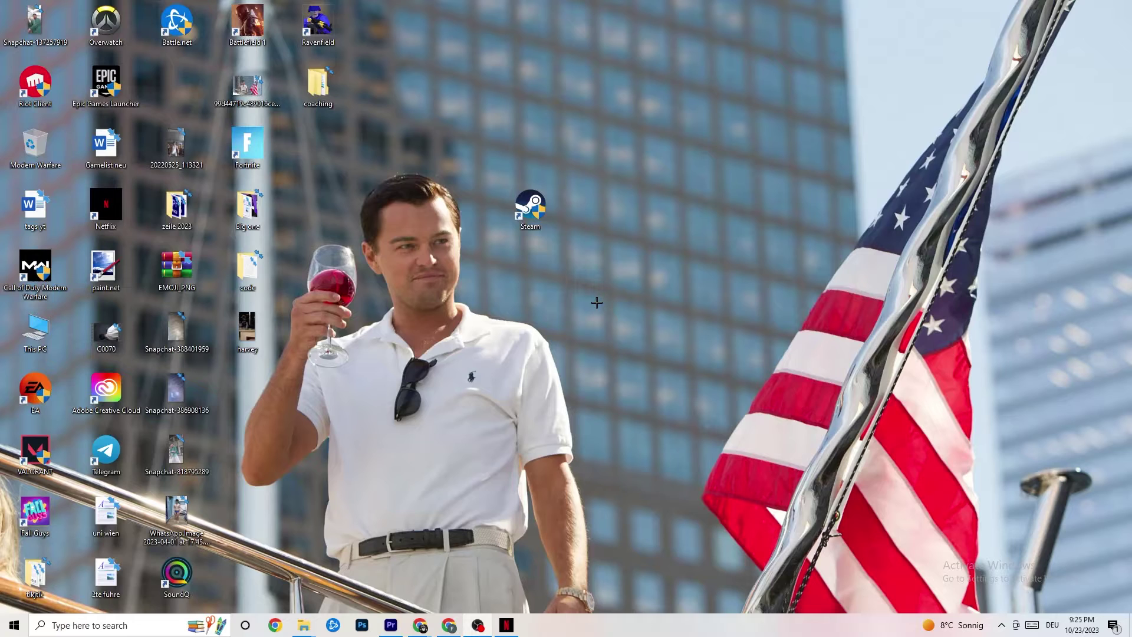
right_click(547, 222)
right_click(563, 120)
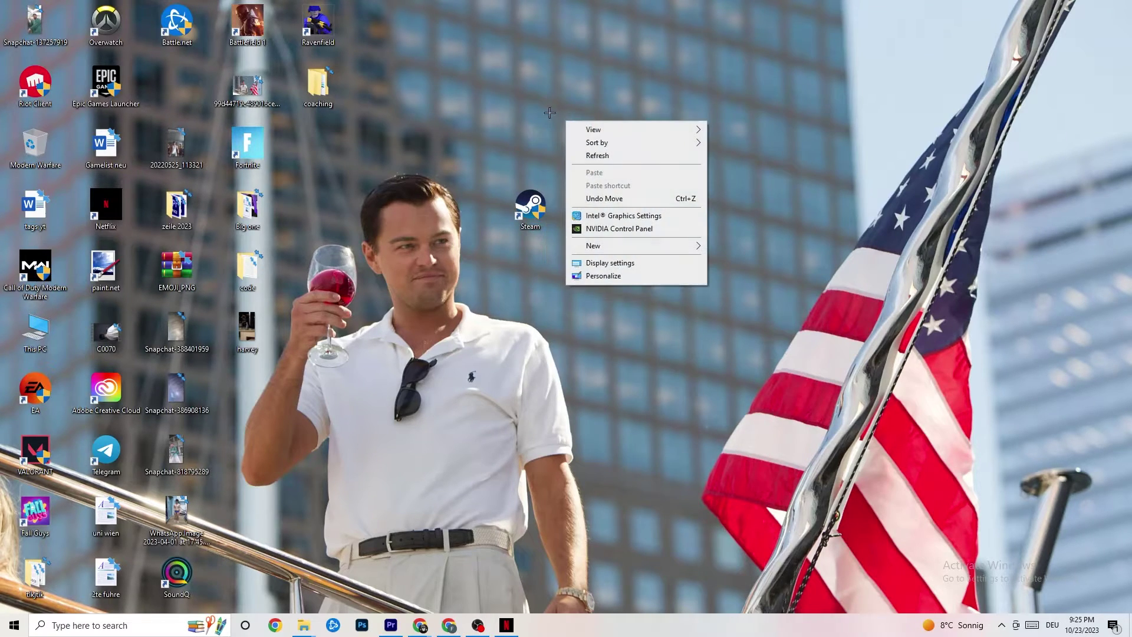
left_click(422, 70)
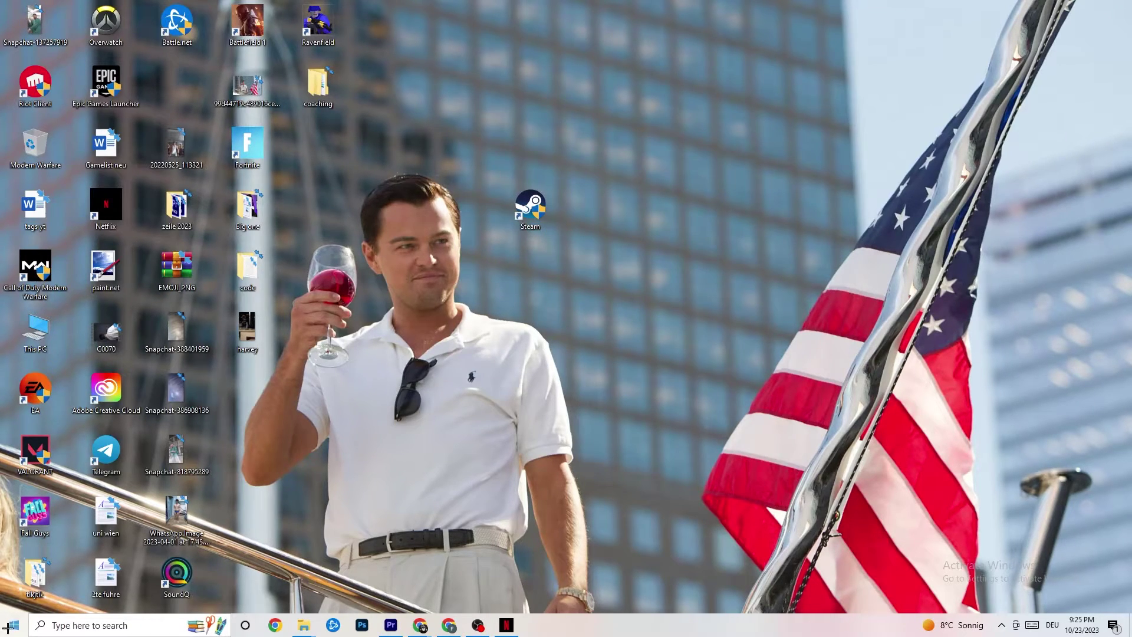
left_click(510, 208)
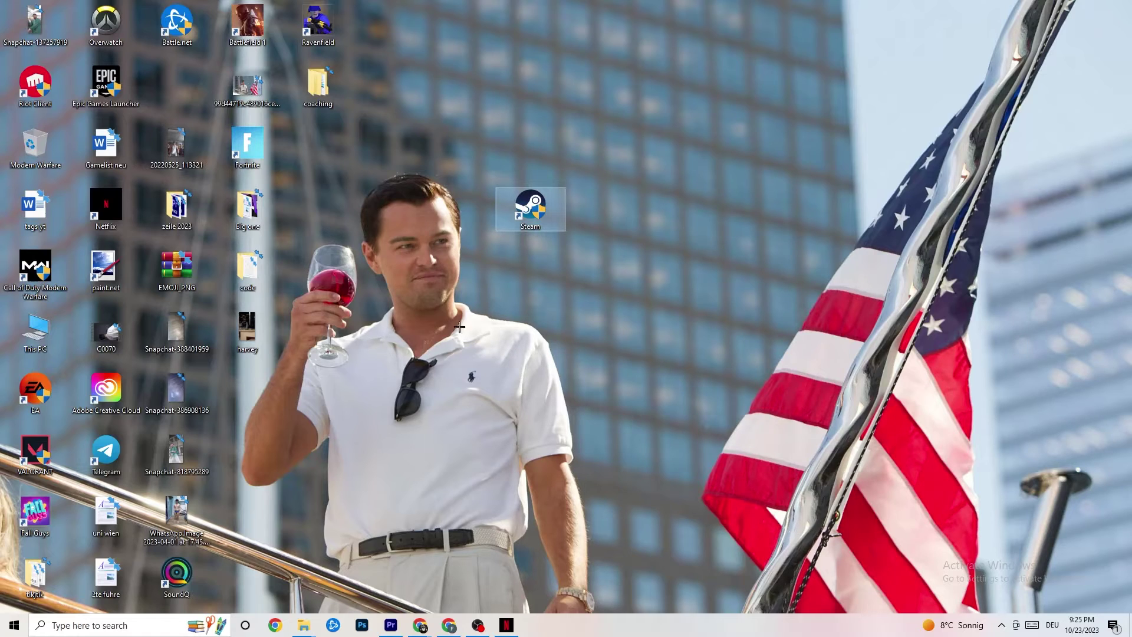
- Open Task Manager maximized and review the running processes and startup apps, including the actions for Windows Explorer and the Pivot Software entry
right_click(628, 634)
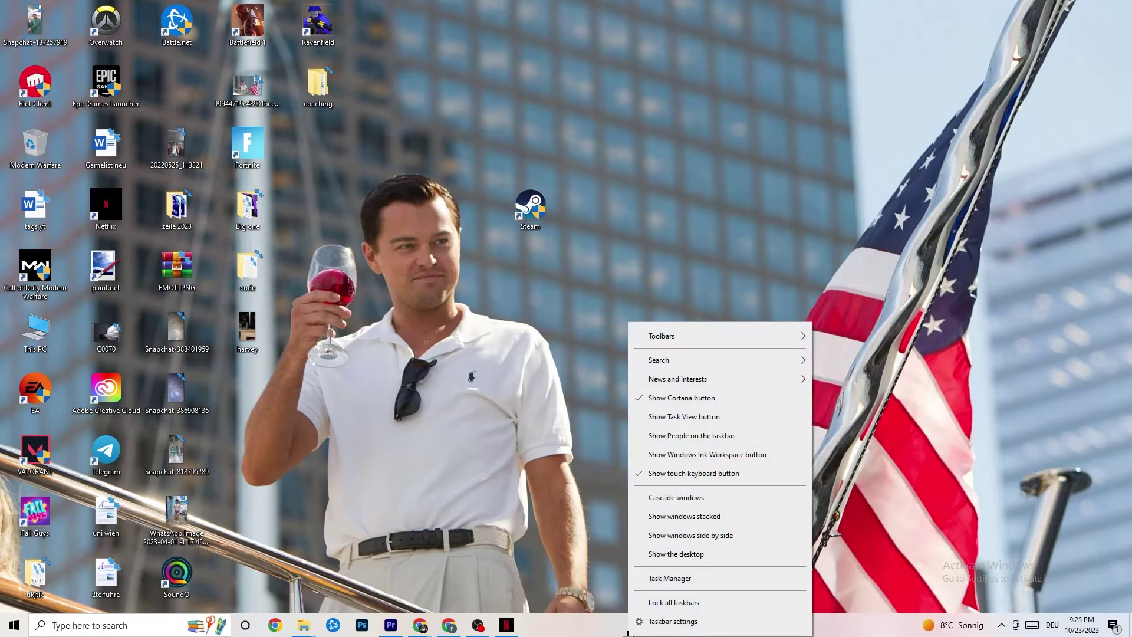
left_click(693, 578)
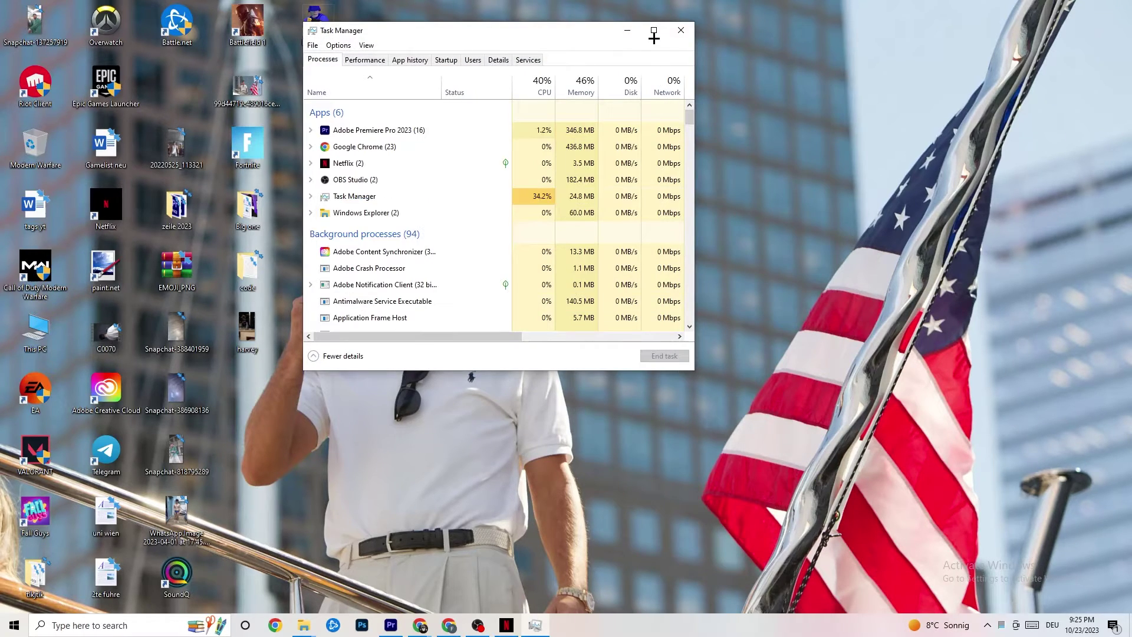
left_click(653, 27)
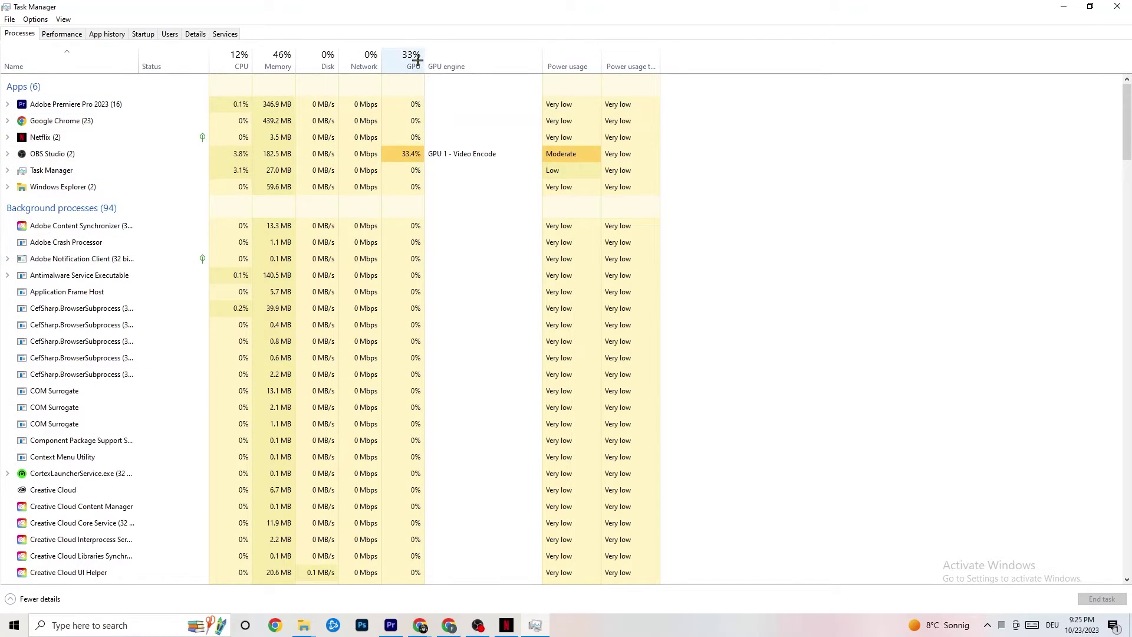
right_click(75, 188)
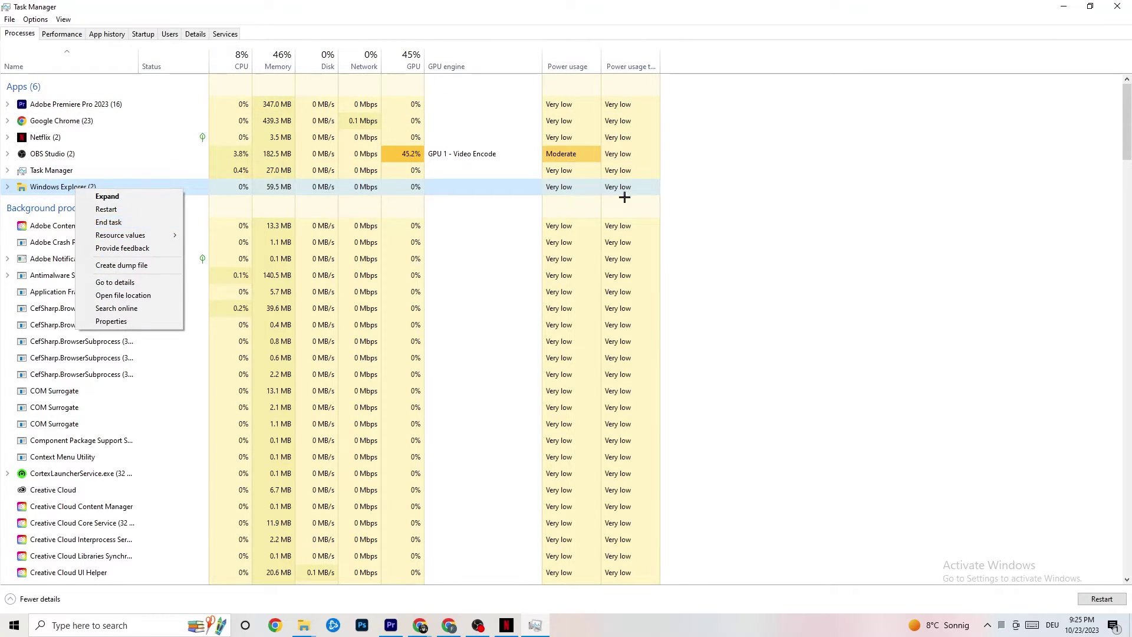
left_click(819, 186)
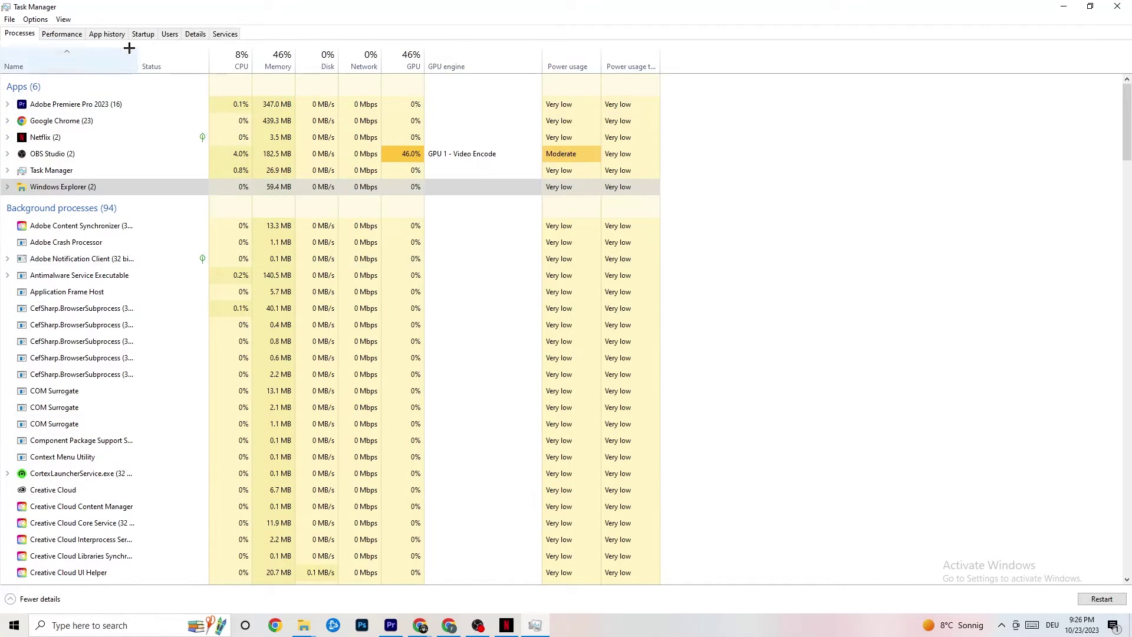
left_click(142, 33)
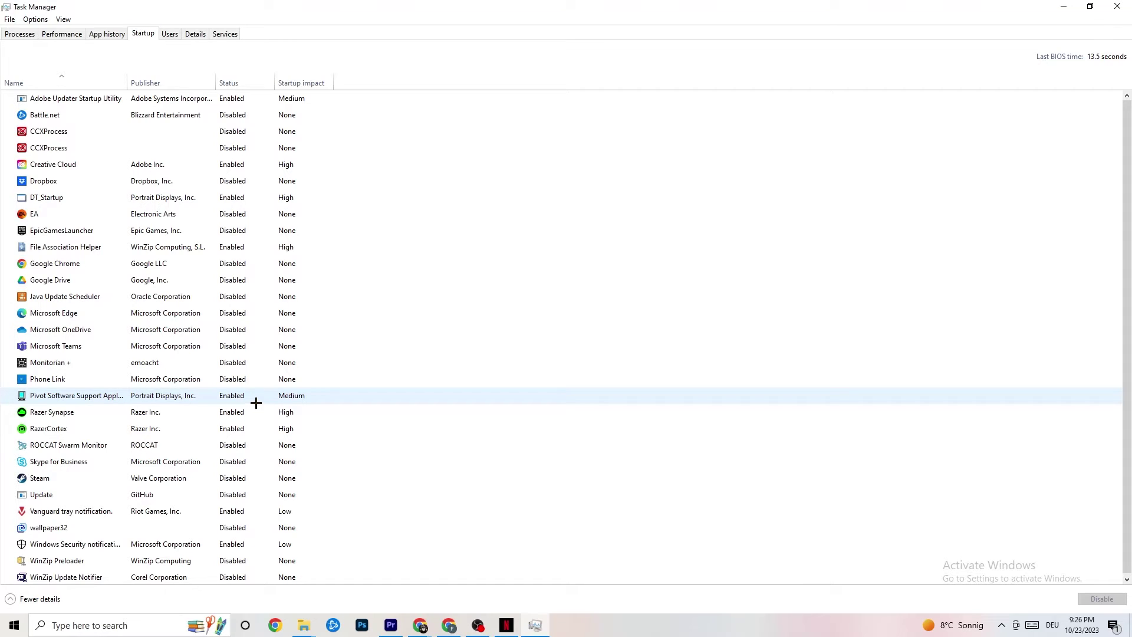
right_click(228, 396)
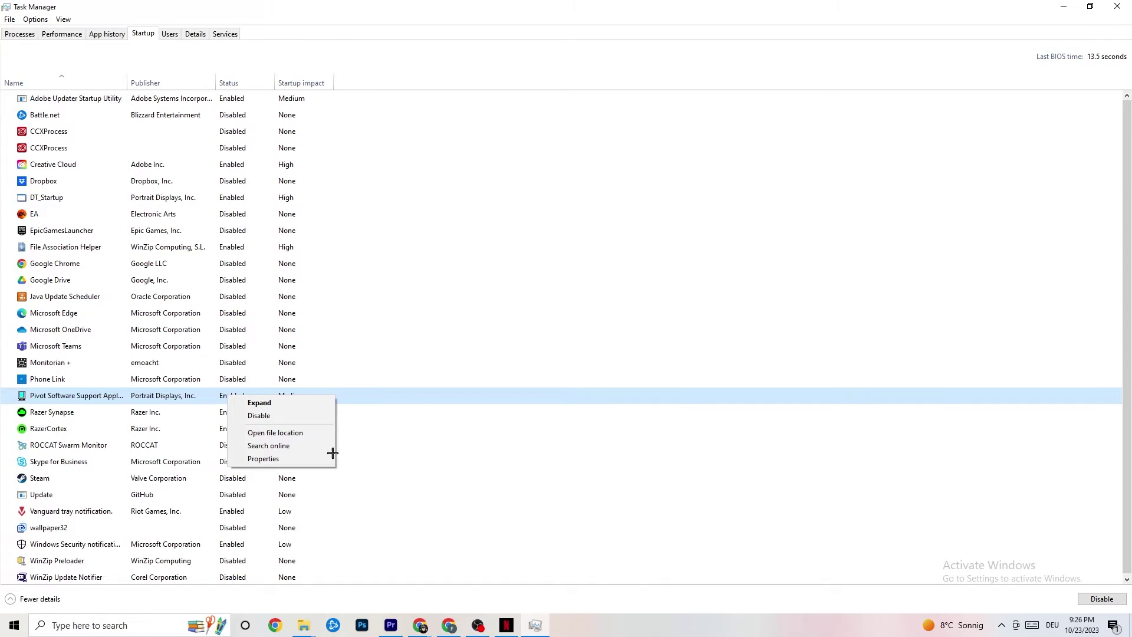
- Examine the priority options for the Adobe Premiere Pro process in the detailed process list, and close Task Manager
left_click(195, 35)
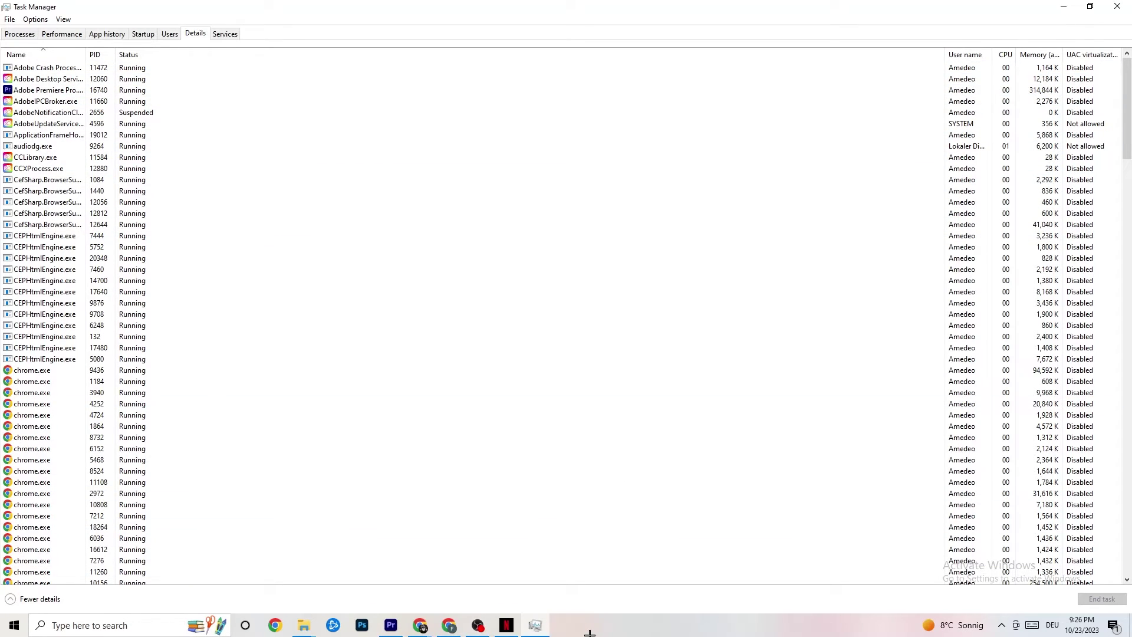
right_click(49, 95)
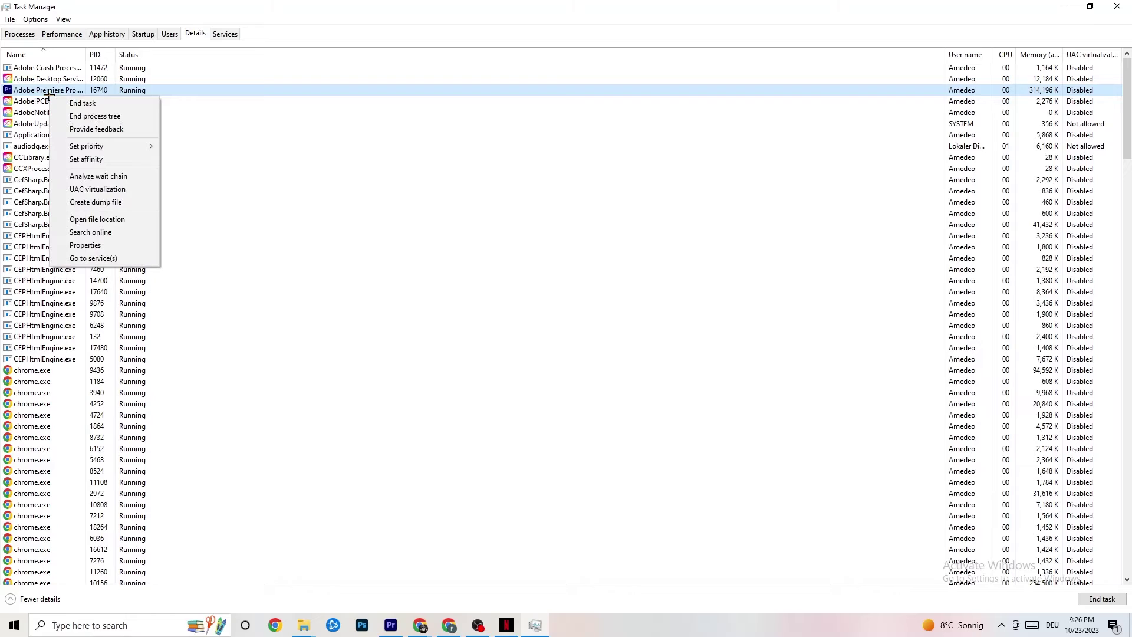
mouse_move(99, 145)
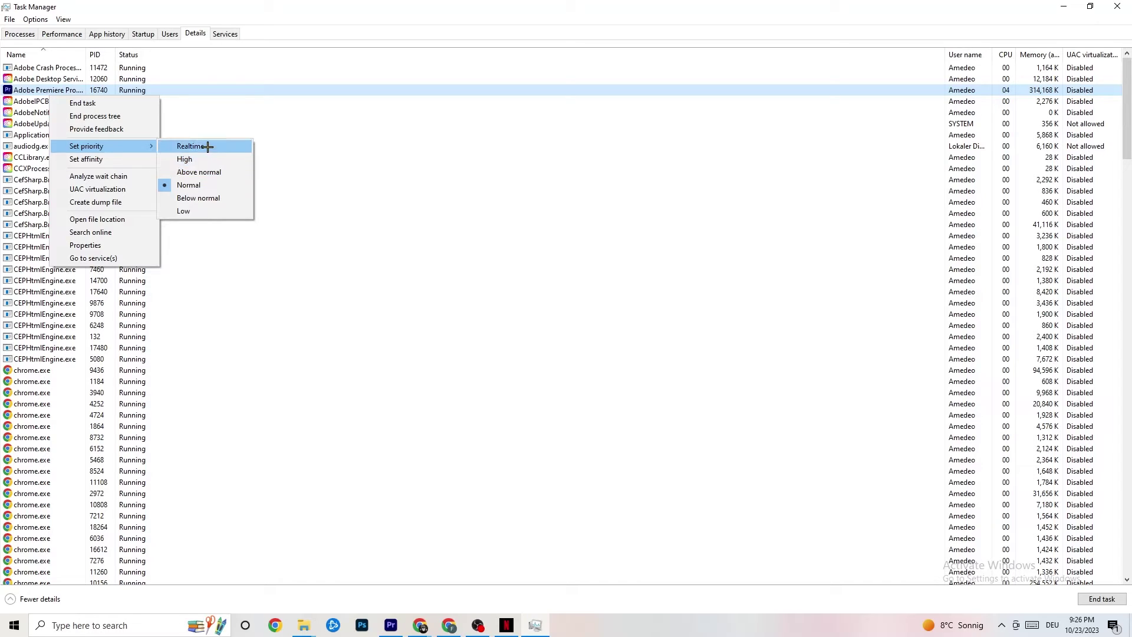
left_click(337, 110)
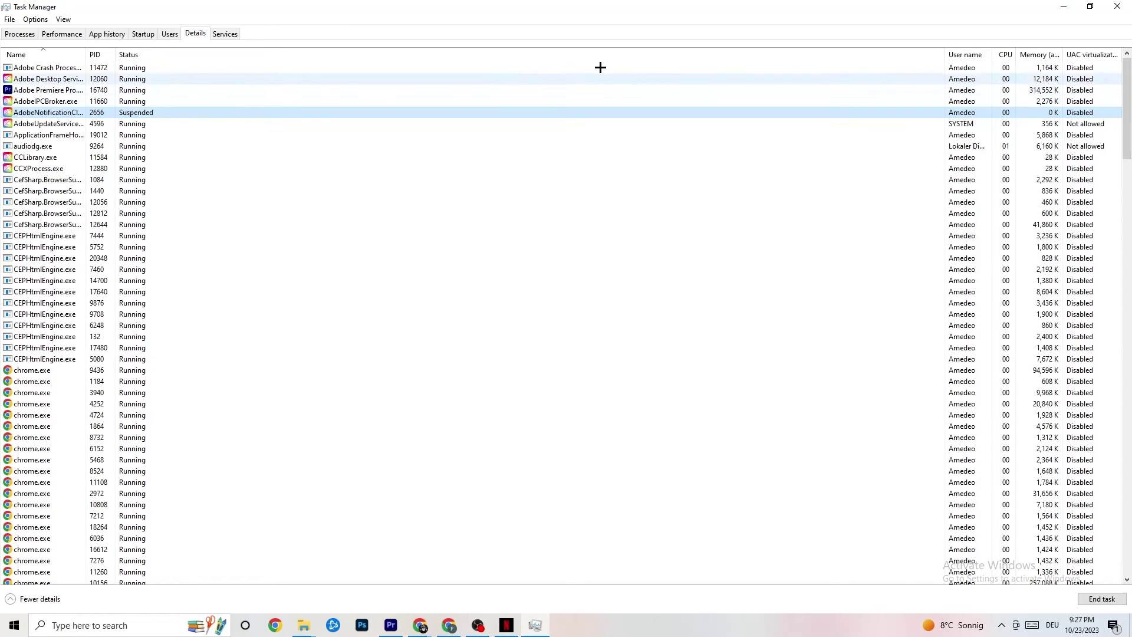
left_click(1120, 5)
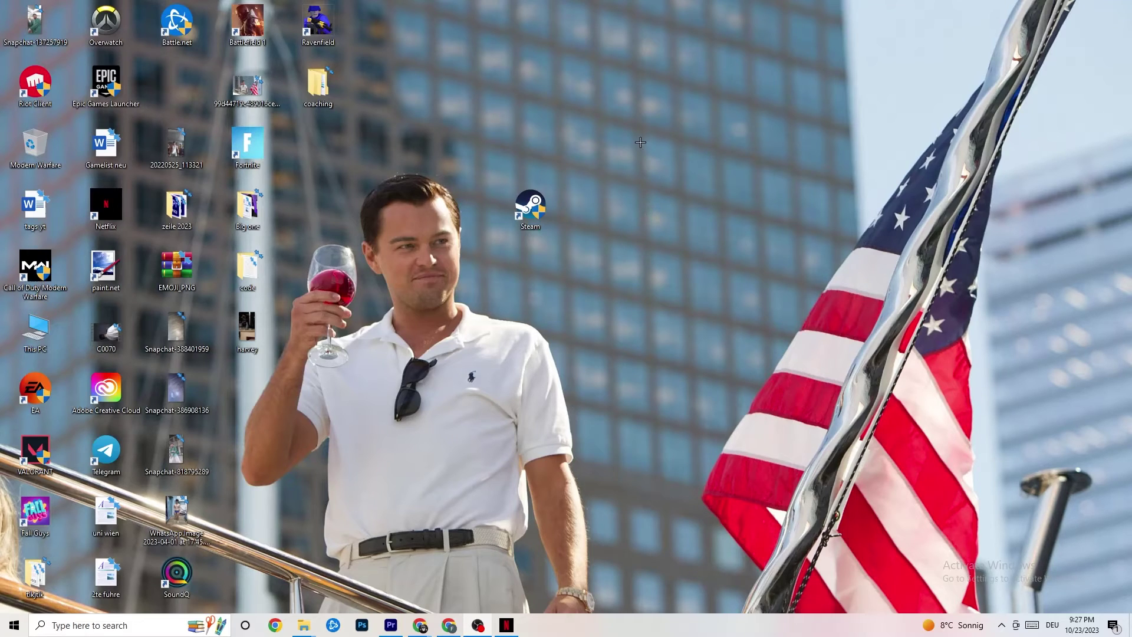
- Open NVIDIA Control Panel, review the image settings with preview and the display resolution with its customization option, and close it
right_click(634, 112)
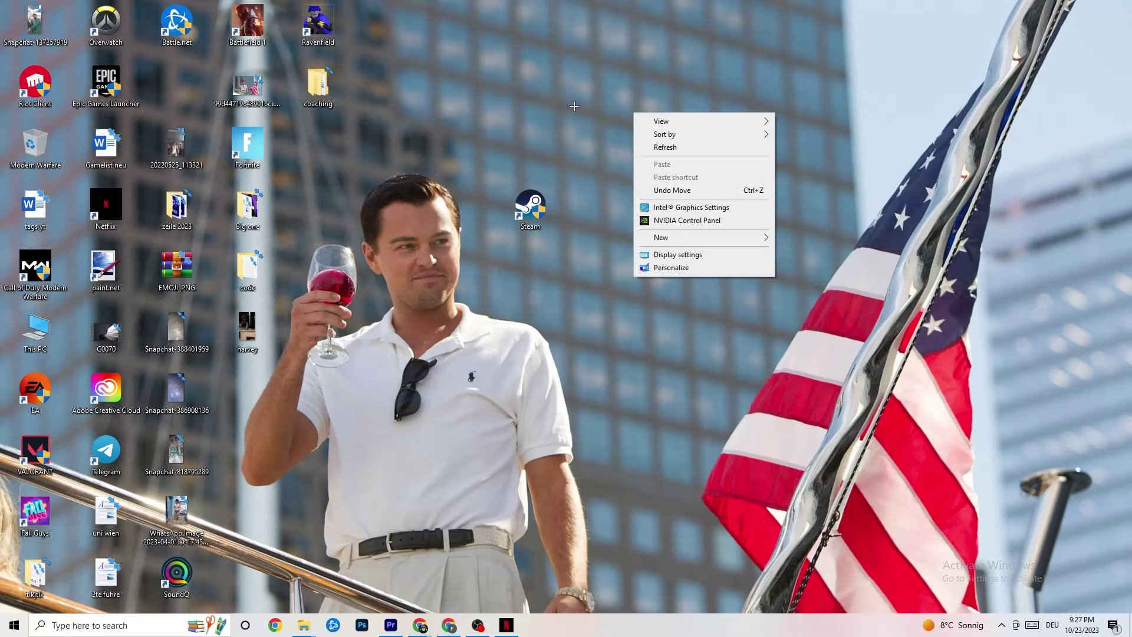
left_click(671, 223)
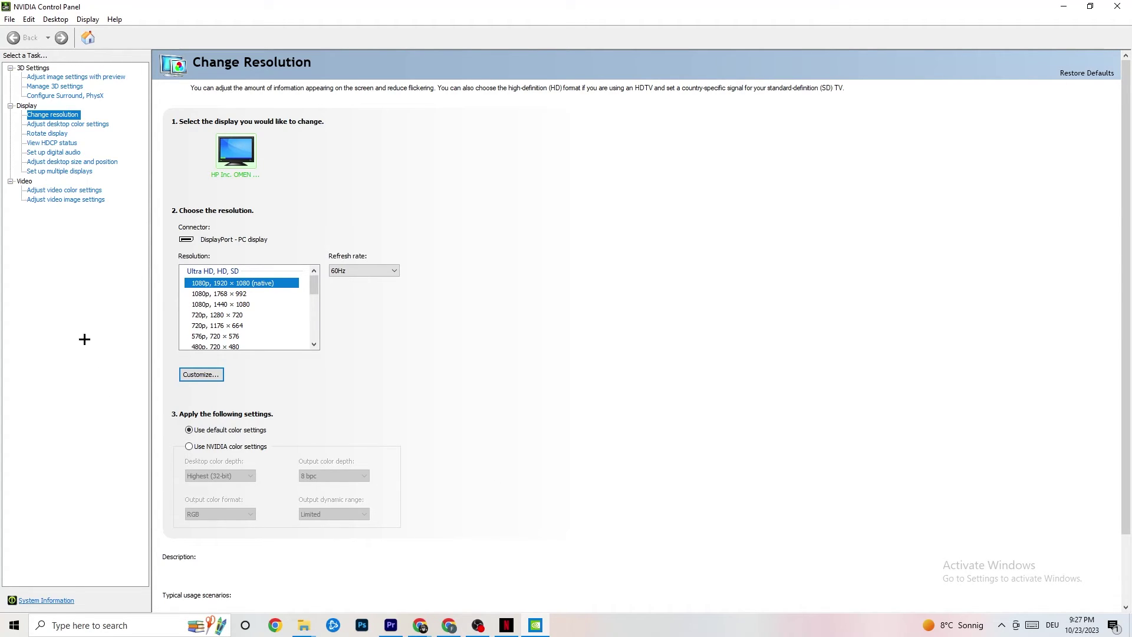
left_click(63, 78)
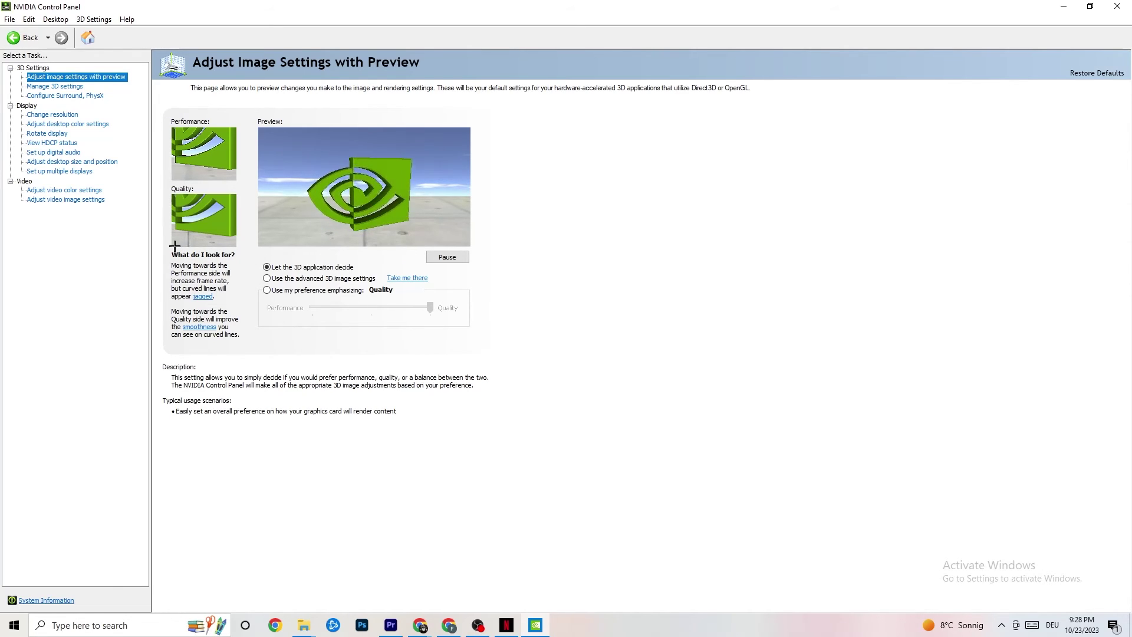
left_click(42, 114)
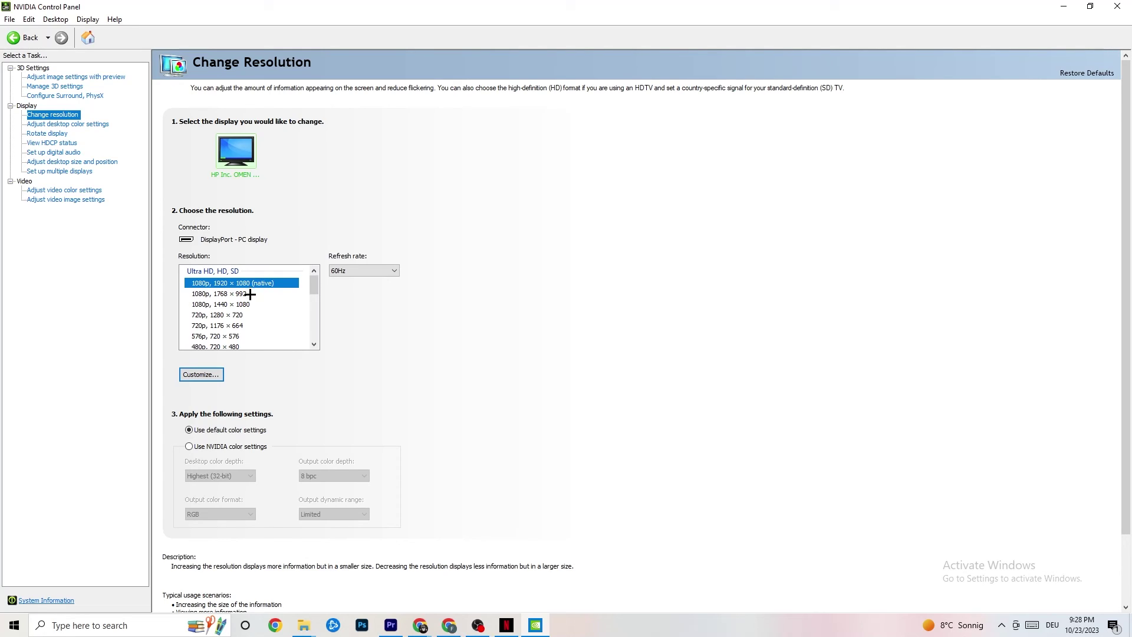
left_click(203, 374)
left_click(1116, 6)
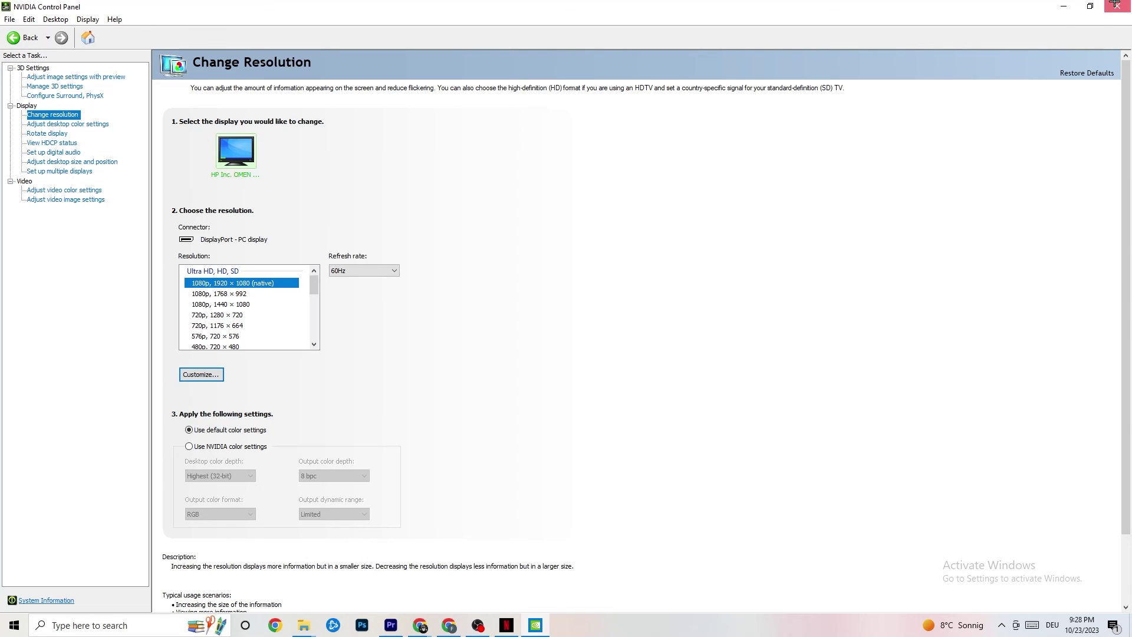